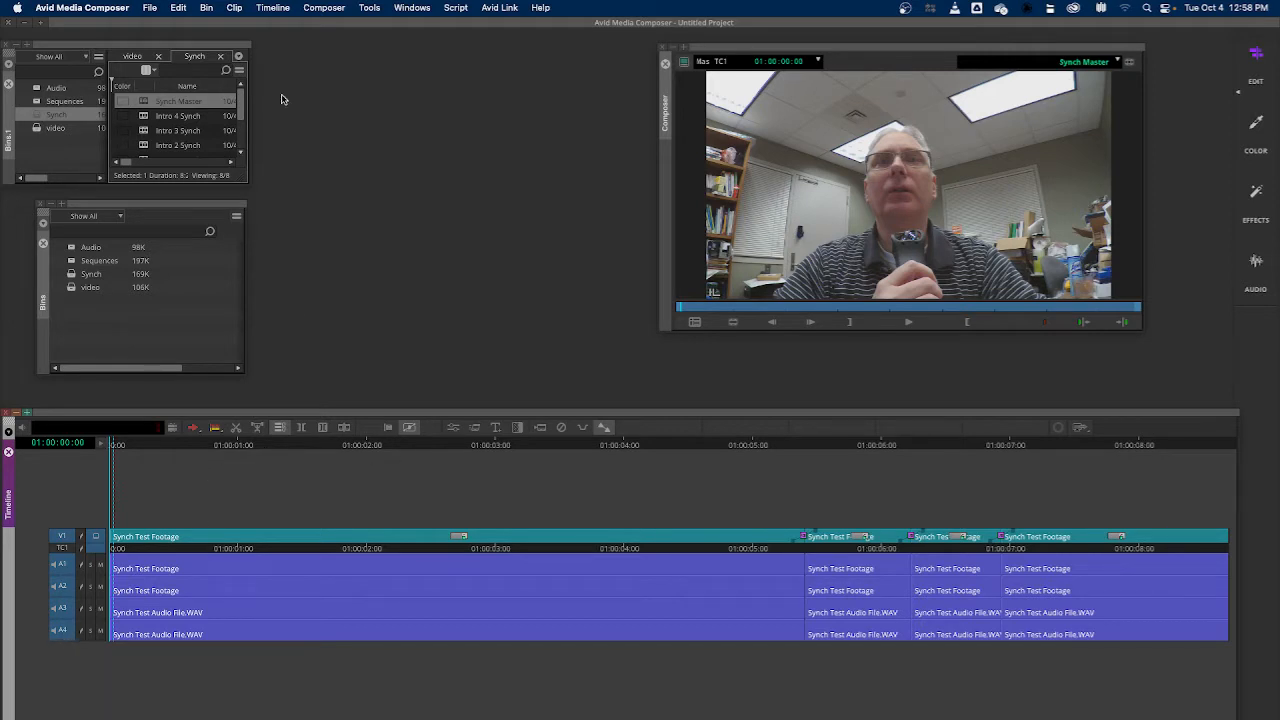
# Add a second video track to the sequence and set monitoring to V2
pyautogui.click(273, 8)
pyautogui.moveTo(275, 27)
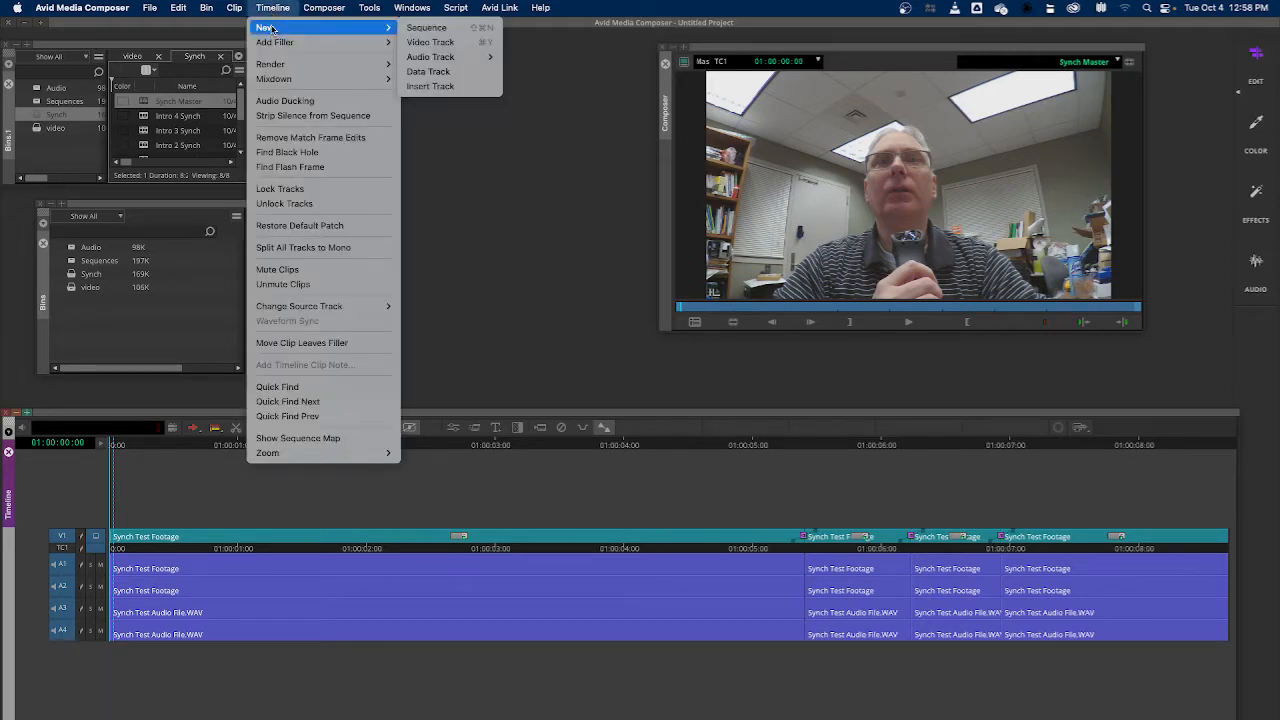
pyautogui.click(430, 42)
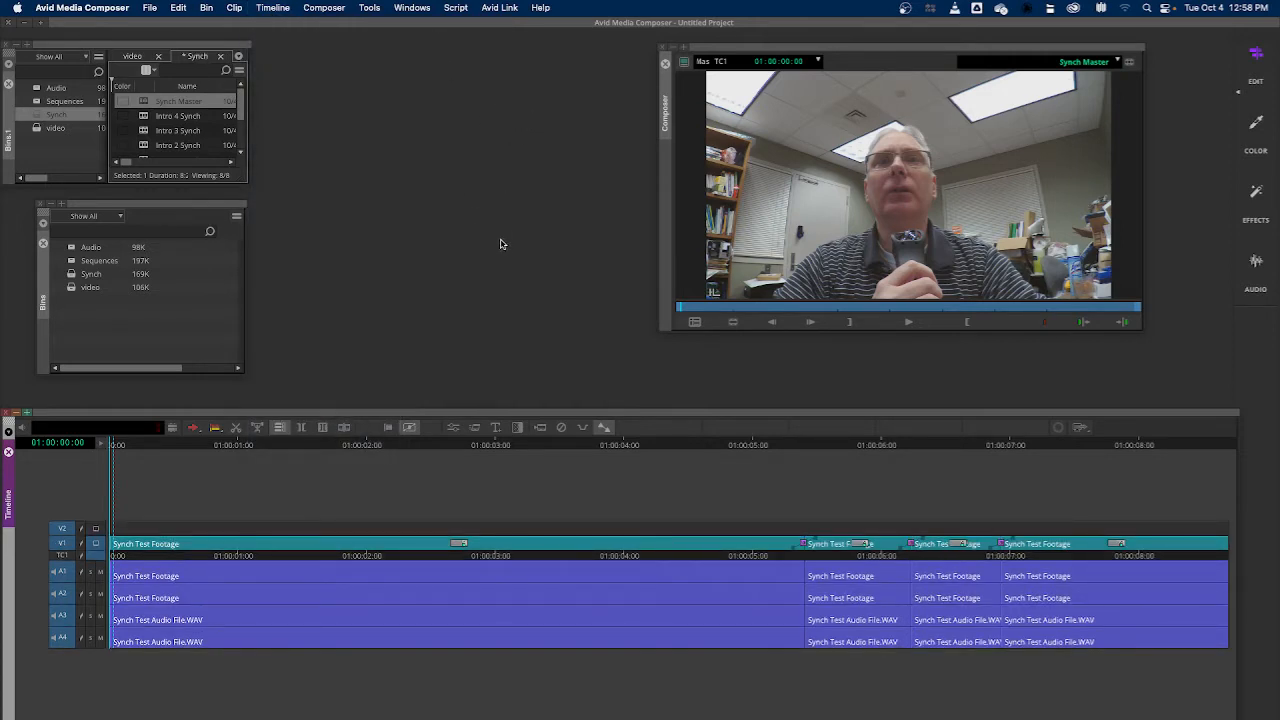
pyautogui.click(96, 530)
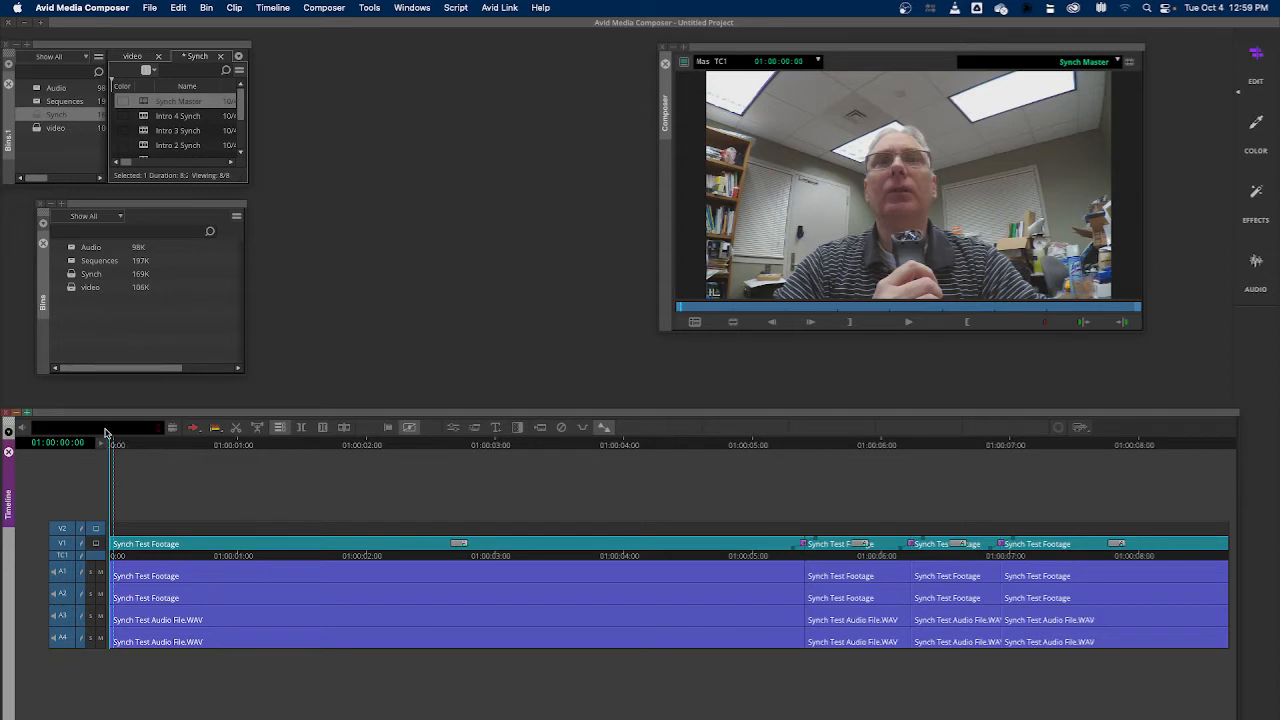
# Switch the timeline's segment mode from the red arrow to the yellow arrow
pyautogui.rightClick(193, 430)
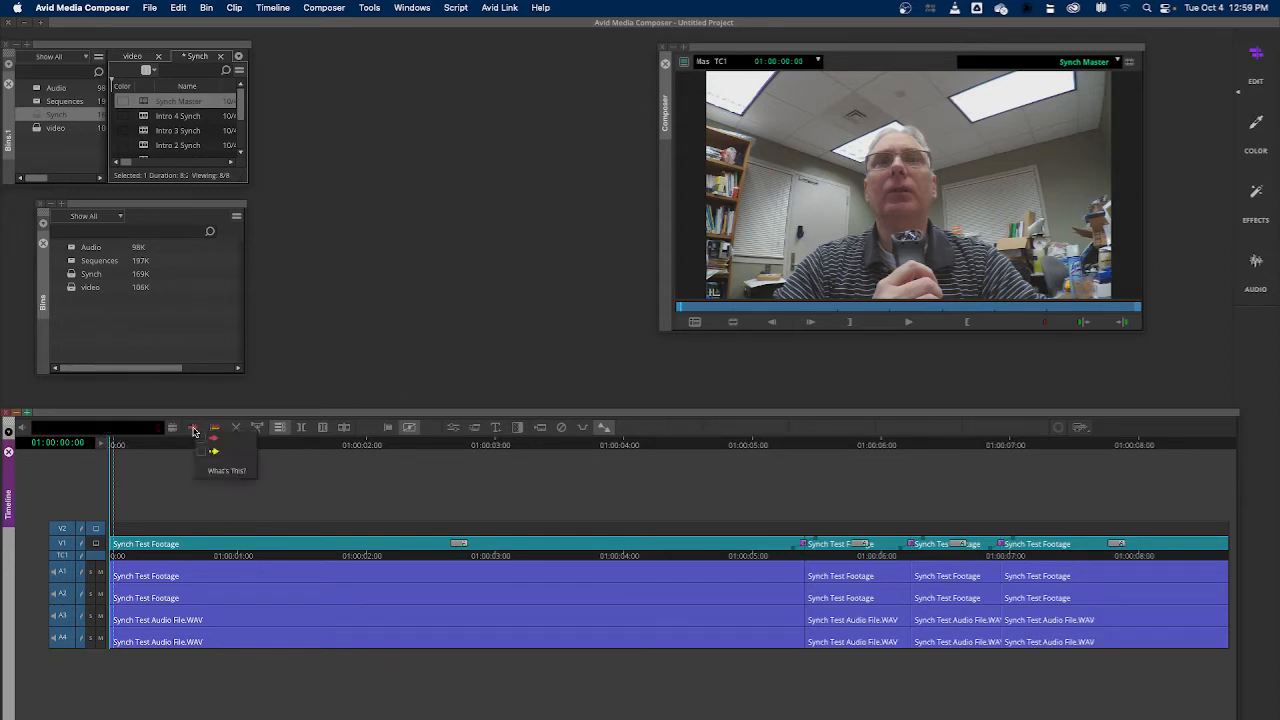
pyautogui.click(208, 452)
pyautogui.click(289, 498)
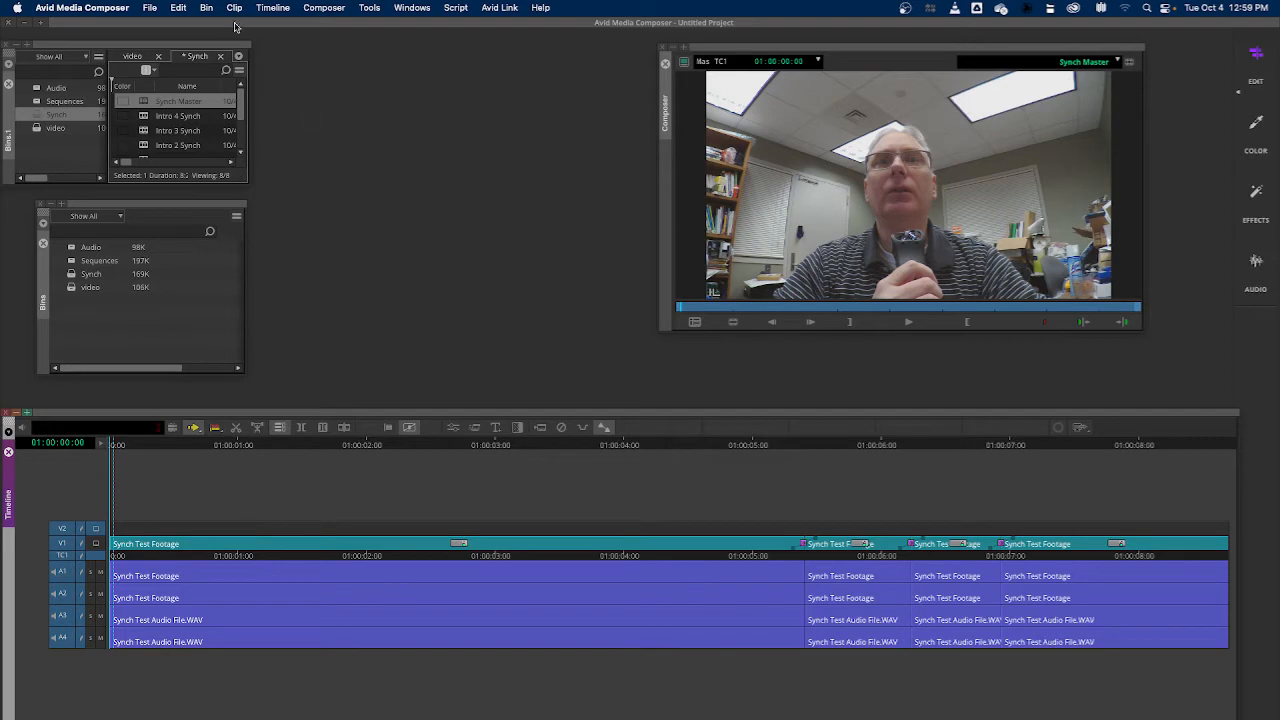
# Add filler at the playhead position at the very start of the sequence
pyautogui.click(270, 9)
pyautogui.moveTo(277, 44)
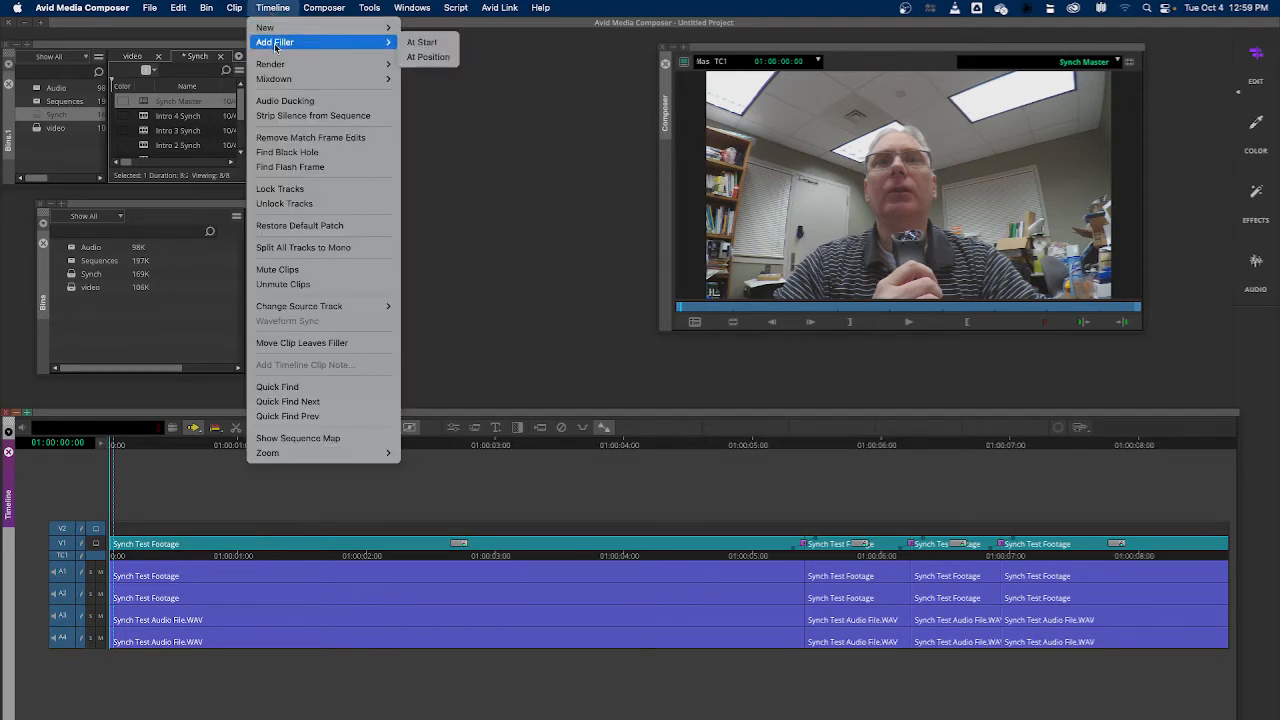
pyautogui.click(419, 58)
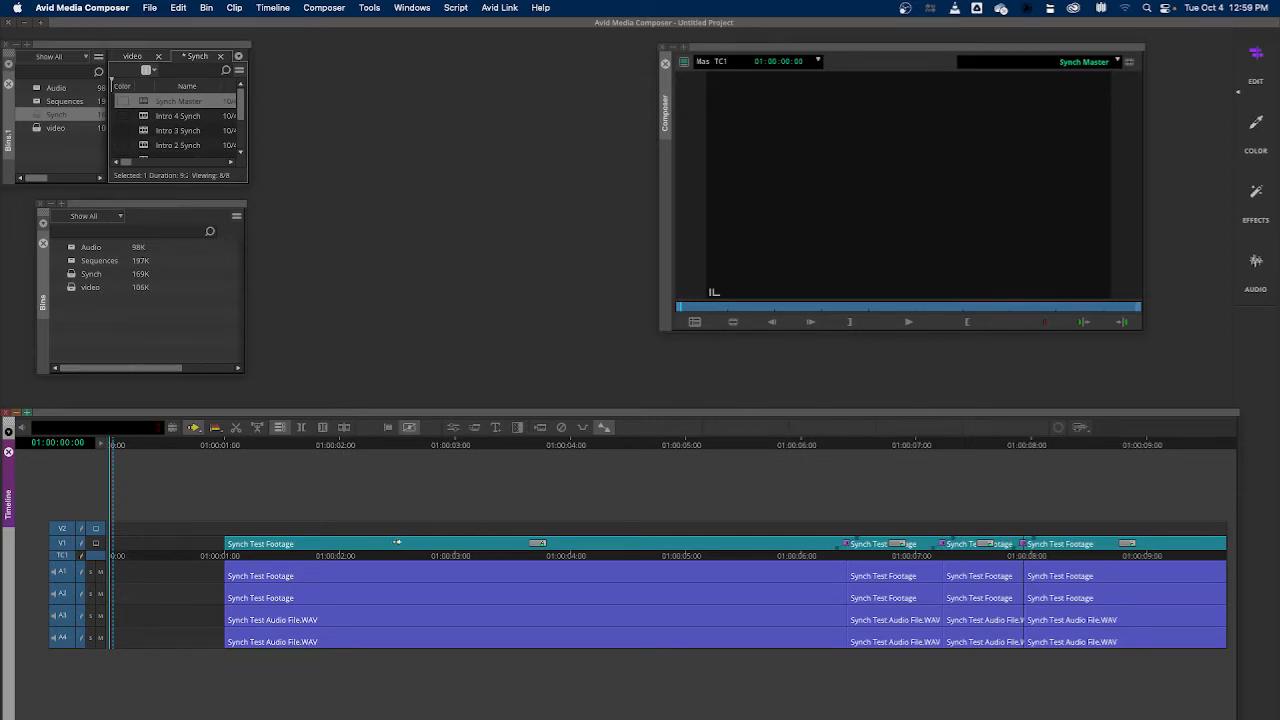
pyautogui.press('Up')
pyautogui.press('Up')
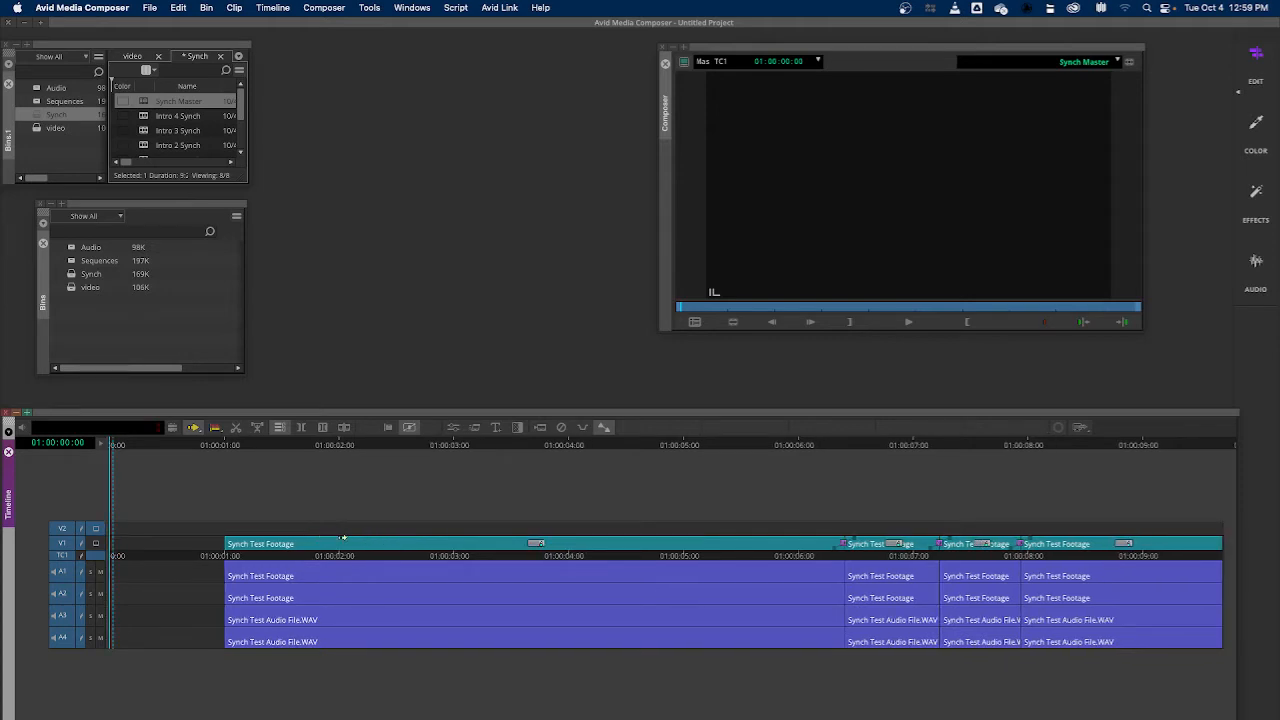
pyautogui.press('Down')
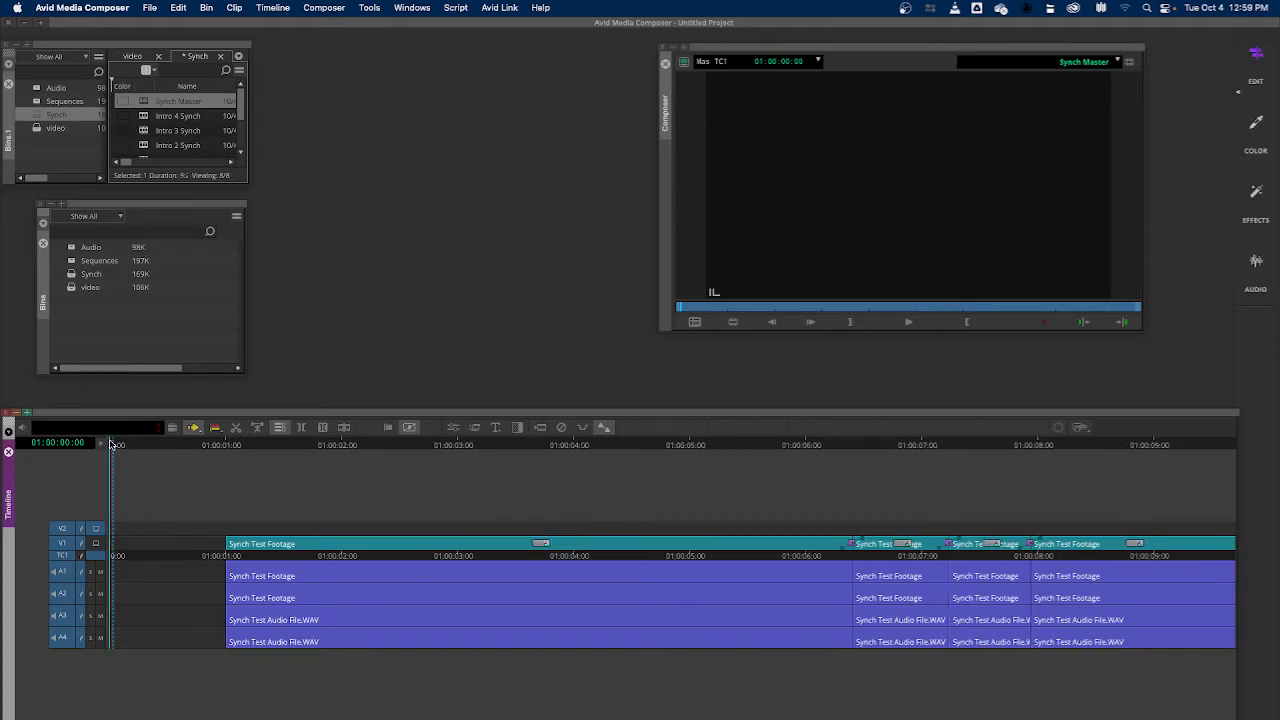
# Position the playhead at 01:00:03:00 in the sequence
pyautogui.moveTo(112, 445); pyautogui.dragTo(228, 466)
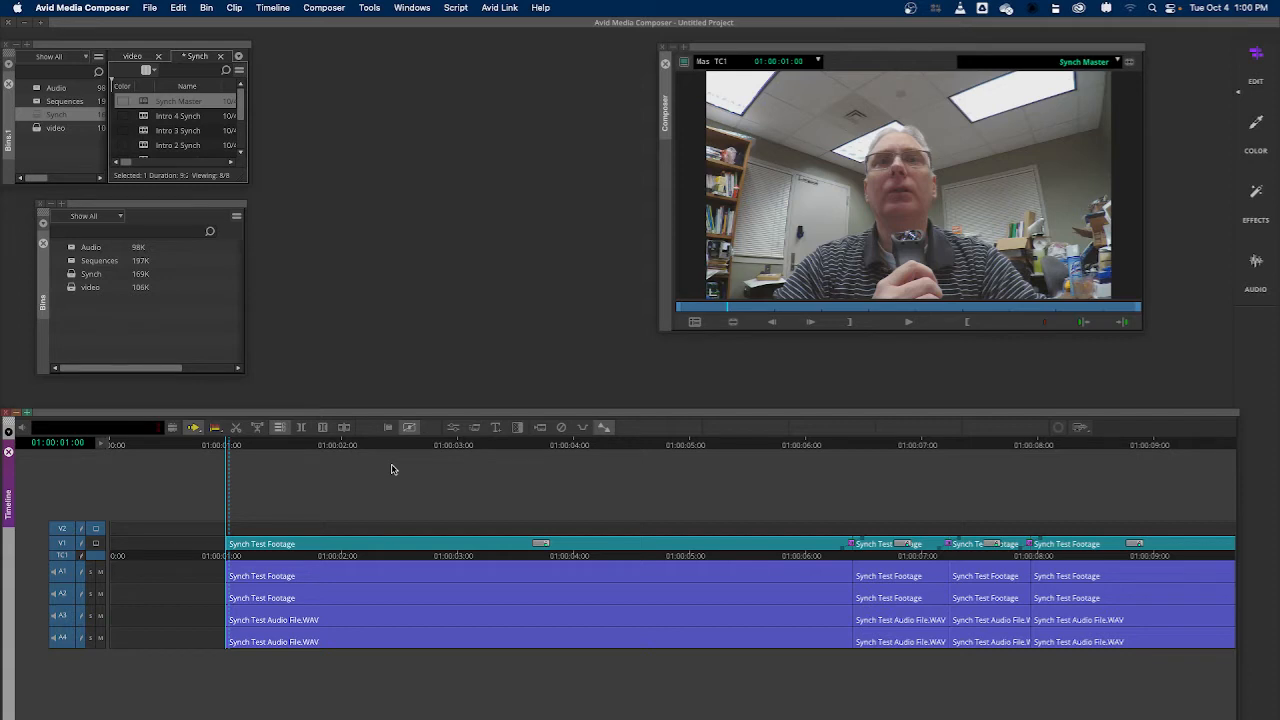
pyautogui.press('space')
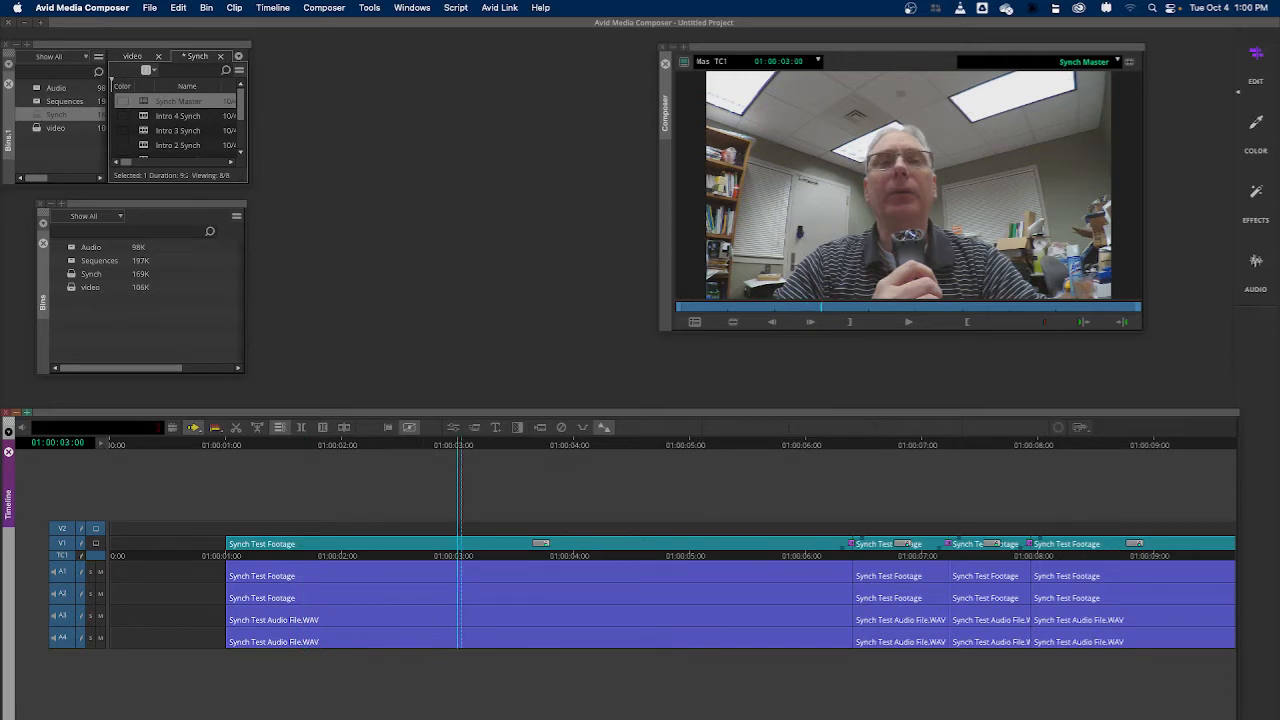
pyautogui.moveTo(604, 717); pyautogui.dragTo(610, 717)
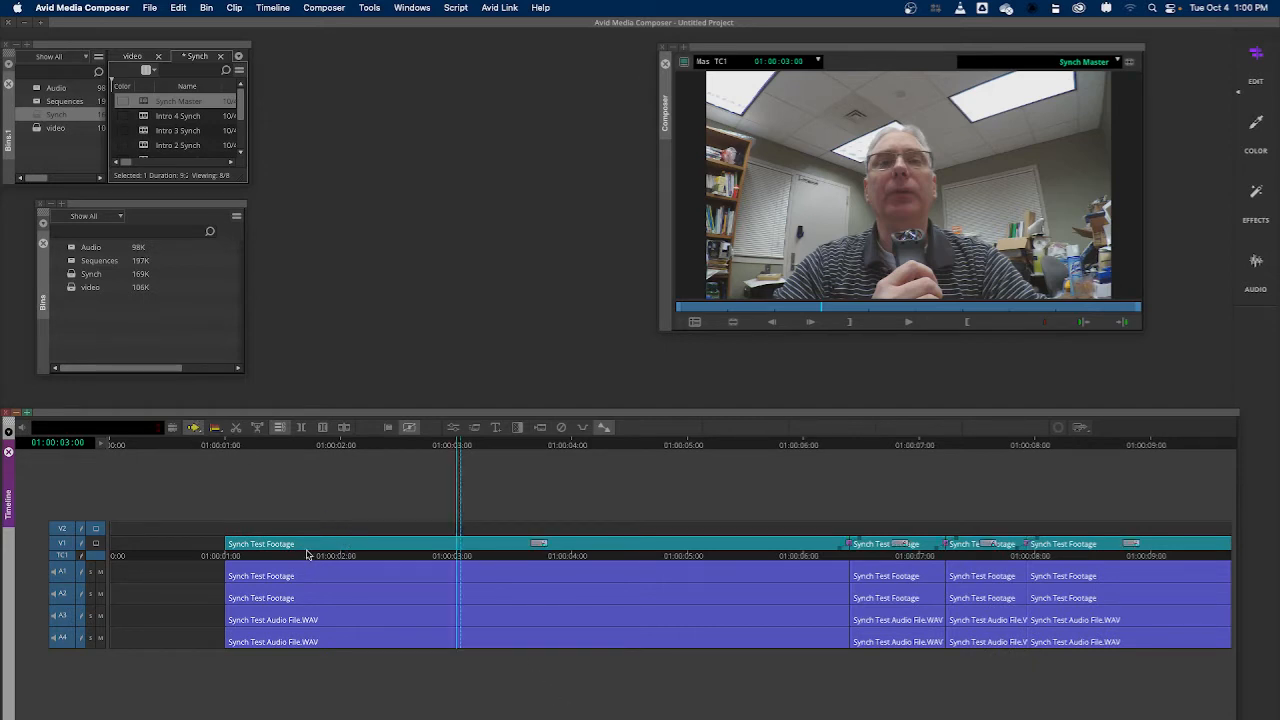
# Select all video and audio segments on V1 and A1–A4 and move them together to start at 01:00:03:00
pyautogui.click(337, 544)
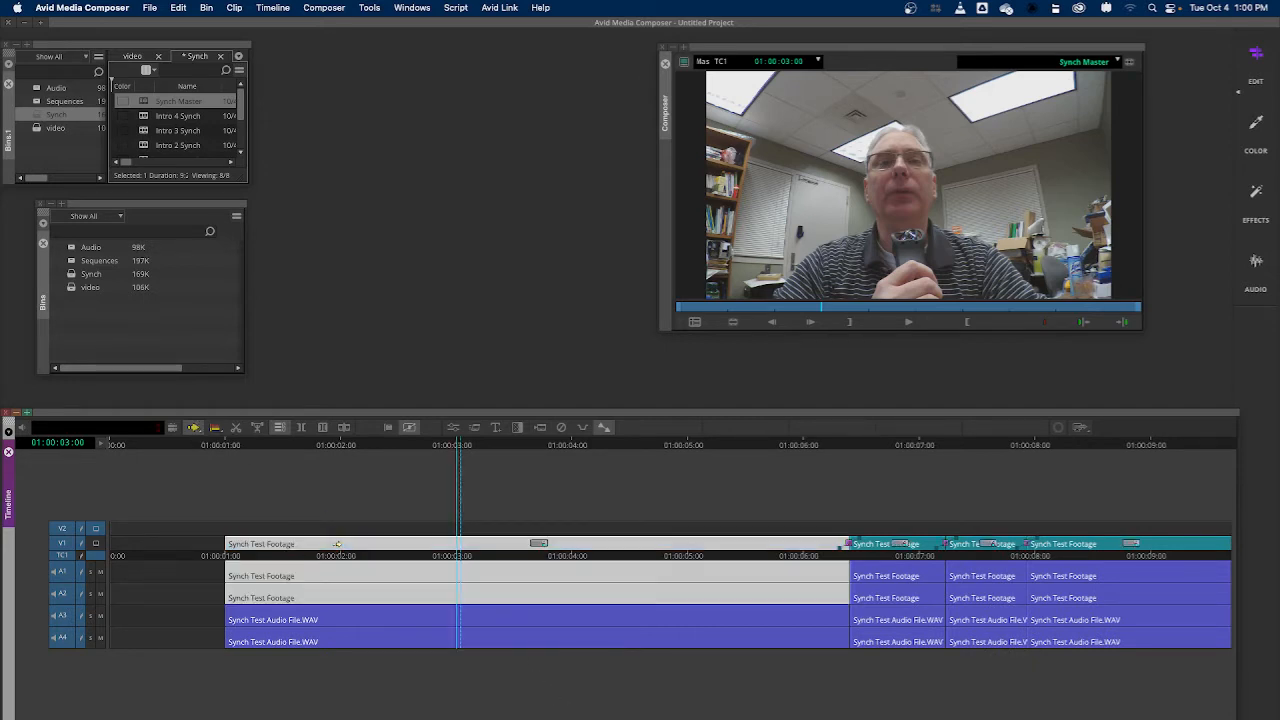
pyautogui.keyDown('shift'); pyautogui.click(378, 619); pyautogui.keyUp('shift')
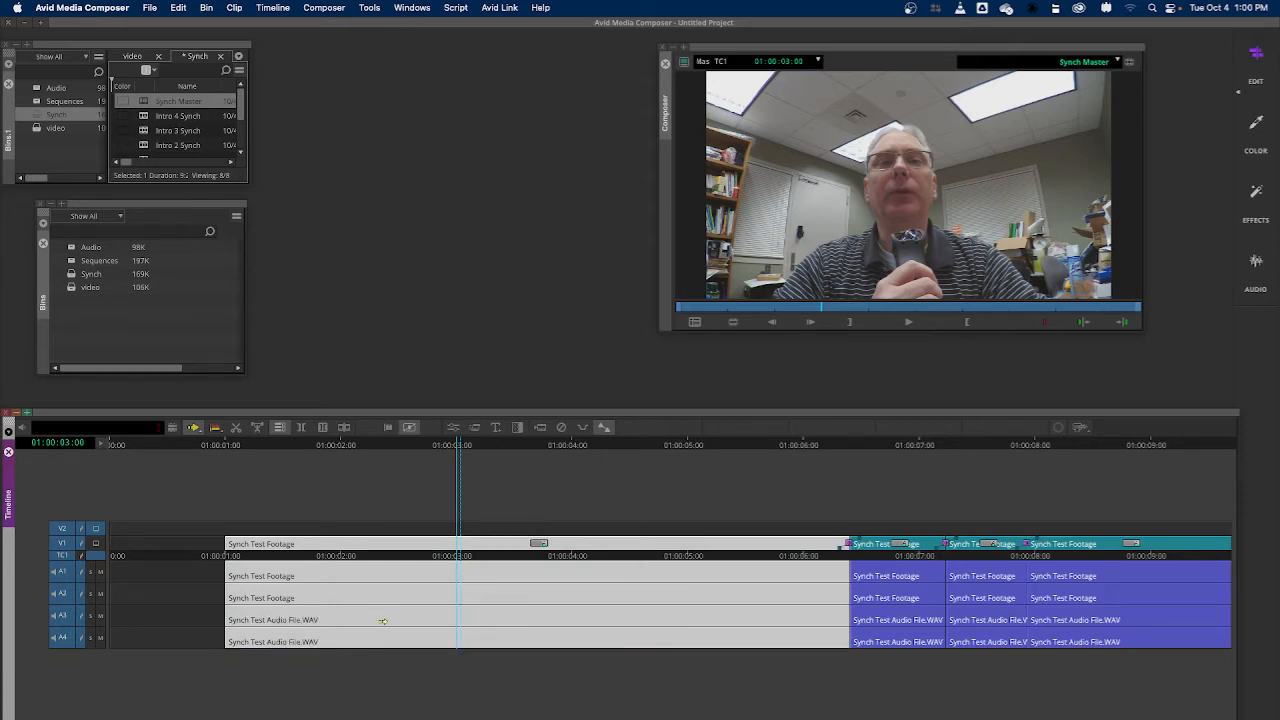
pyautogui.keyDown('shift'); pyautogui.click(875, 545); pyautogui.keyUp('shift')
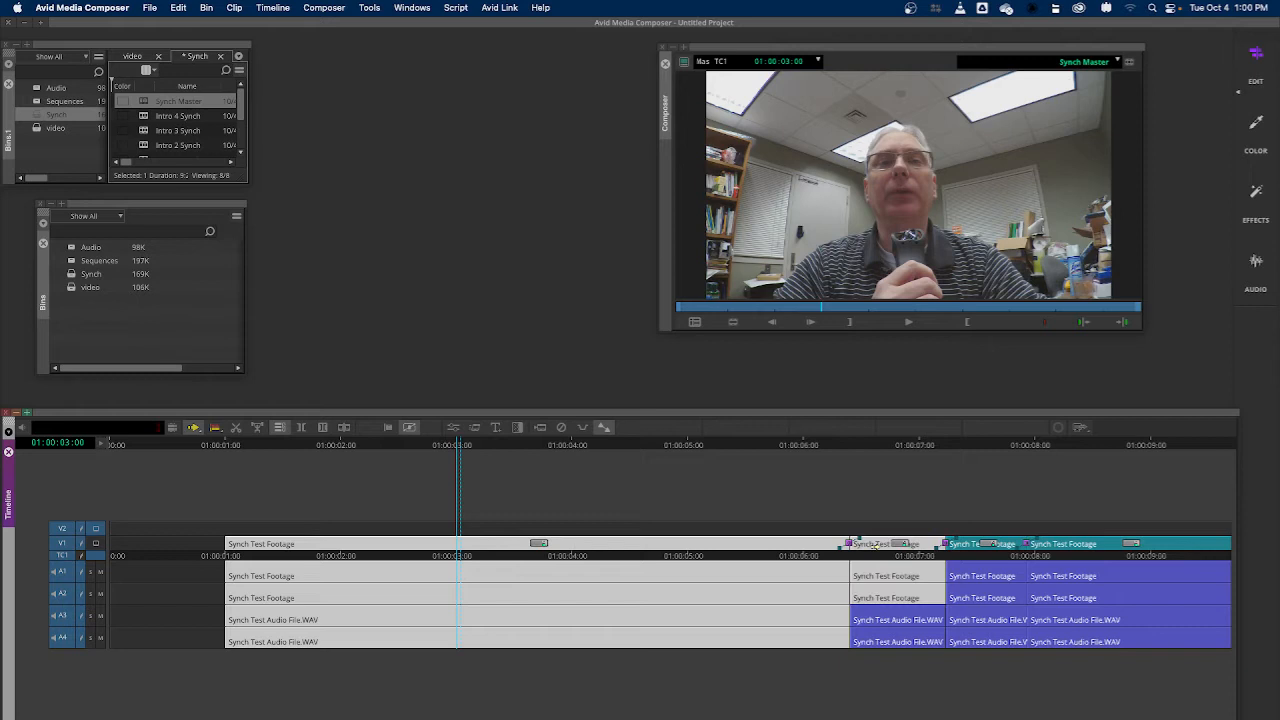
pyautogui.keyDown('shift'); pyautogui.click(884, 620); pyautogui.keyUp('shift')
pyautogui.keyDown('shift'); pyautogui.click(977, 544); pyautogui.keyUp('shift')
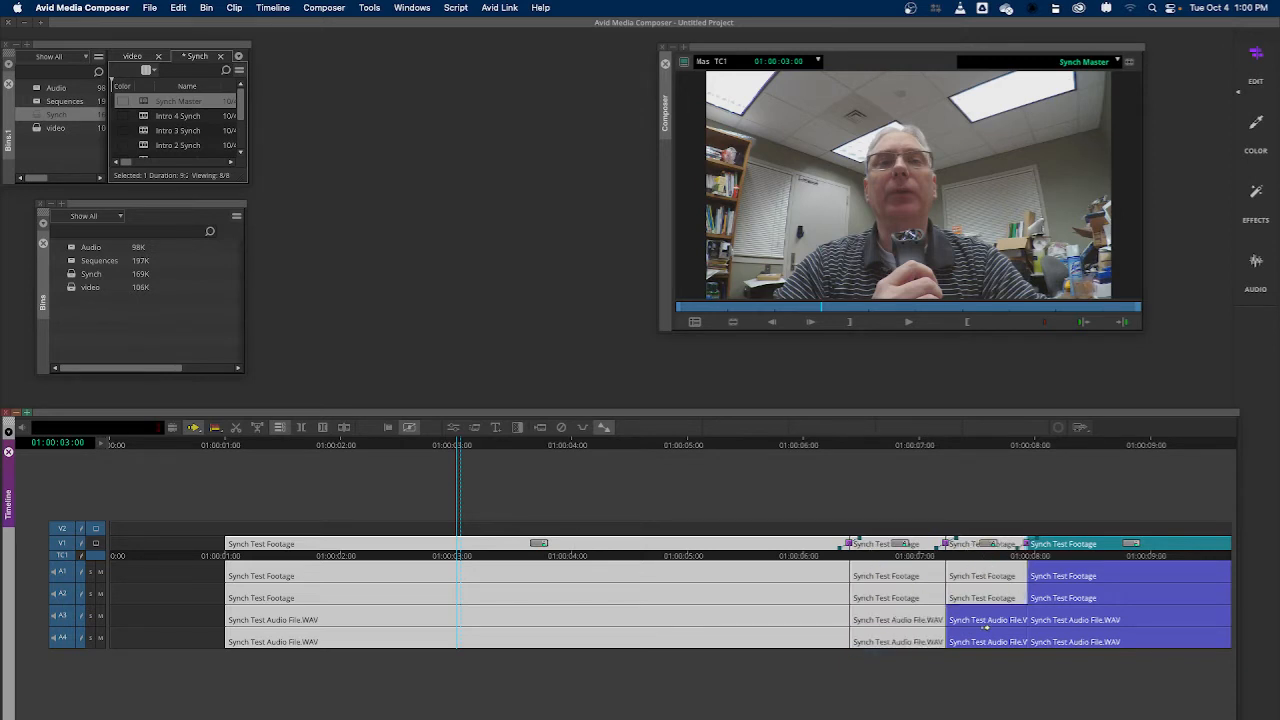
pyautogui.keyDown('shift'); pyautogui.click(985, 620); pyautogui.keyUp('shift')
pyautogui.keyDown('shift'); pyautogui.click(1075, 544); pyautogui.keyUp('shift')
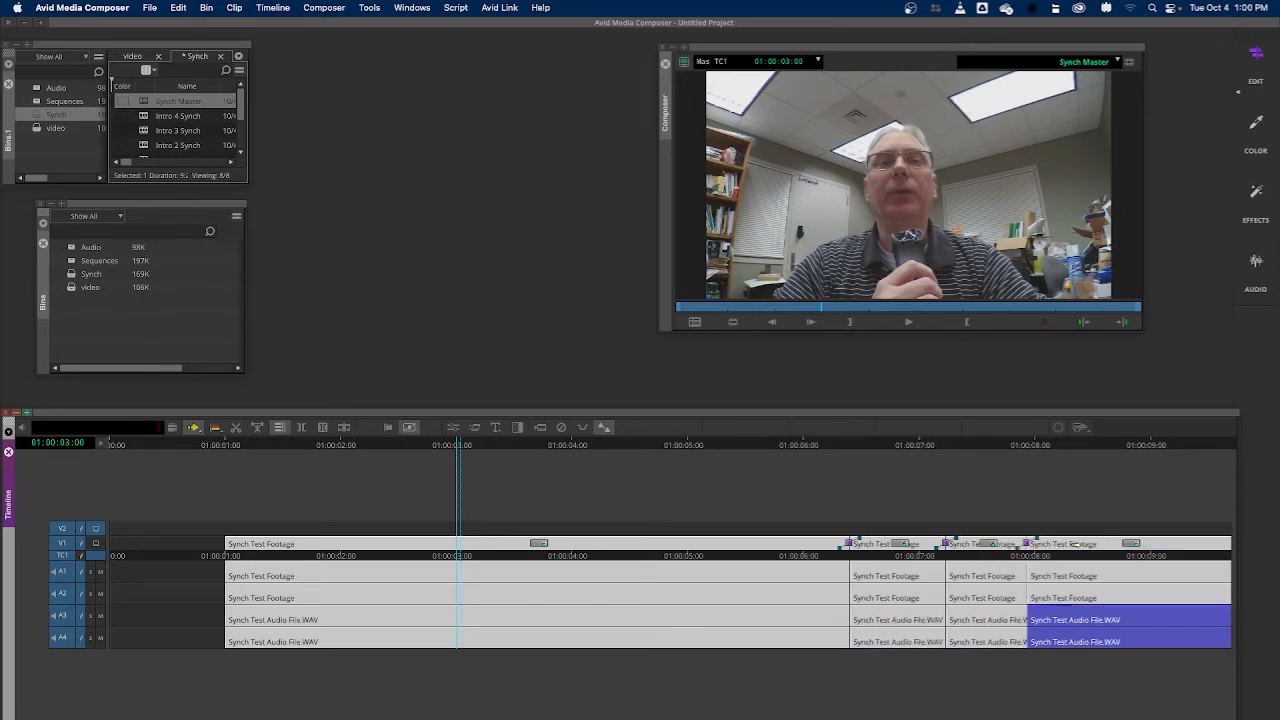
pyautogui.keyDown('shift'); pyautogui.click(1075, 620); pyautogui.keyUp('shift')
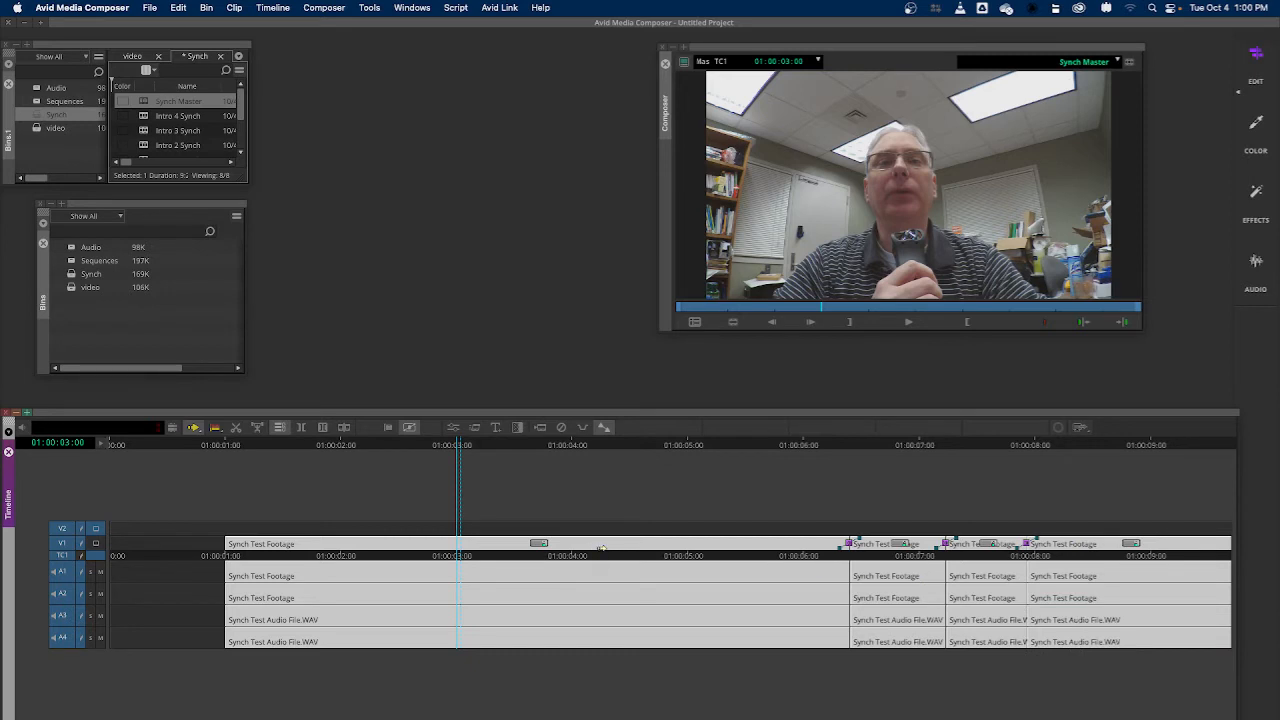
pyautogui.moveTo(601, 544); pyautogui.dragTo(836, 565)
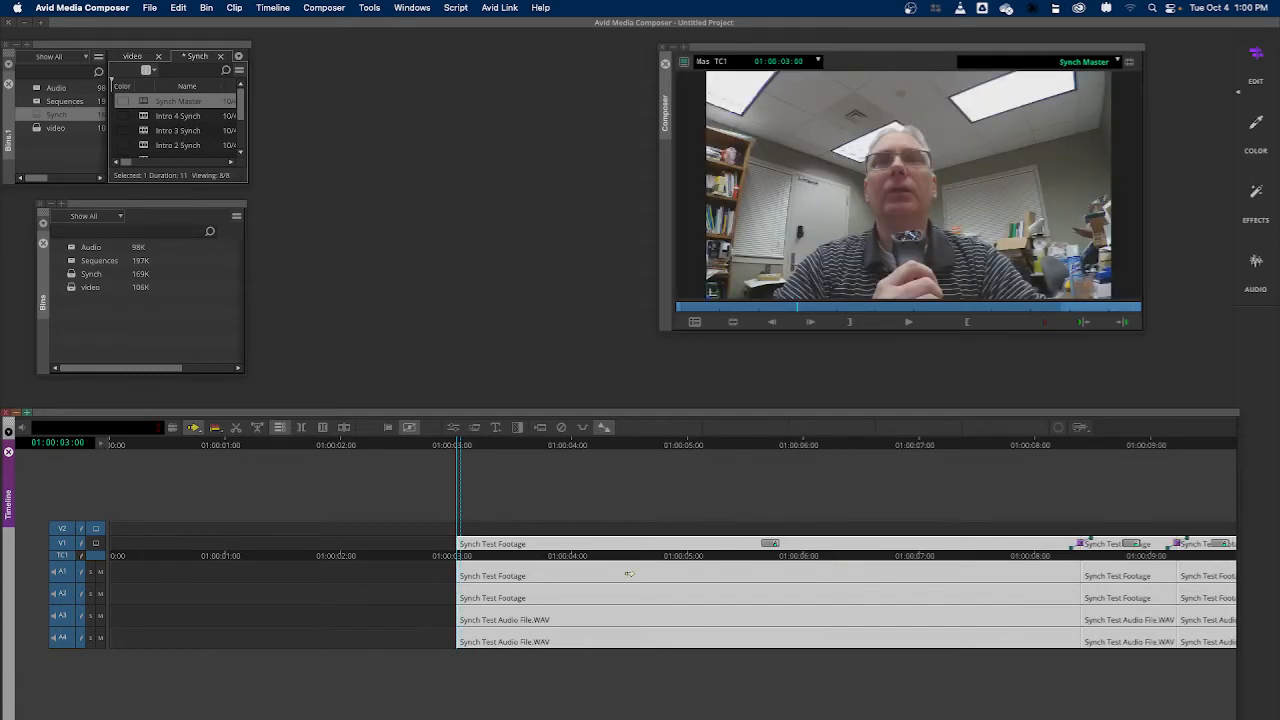
# Turn off segment mode and mark the blank opening with an In point at 01:00:00:00 and an Out point at 01:00:03:00
pyautogui.moveTo(462, 446); pyautogui.dragTo(102, 456)
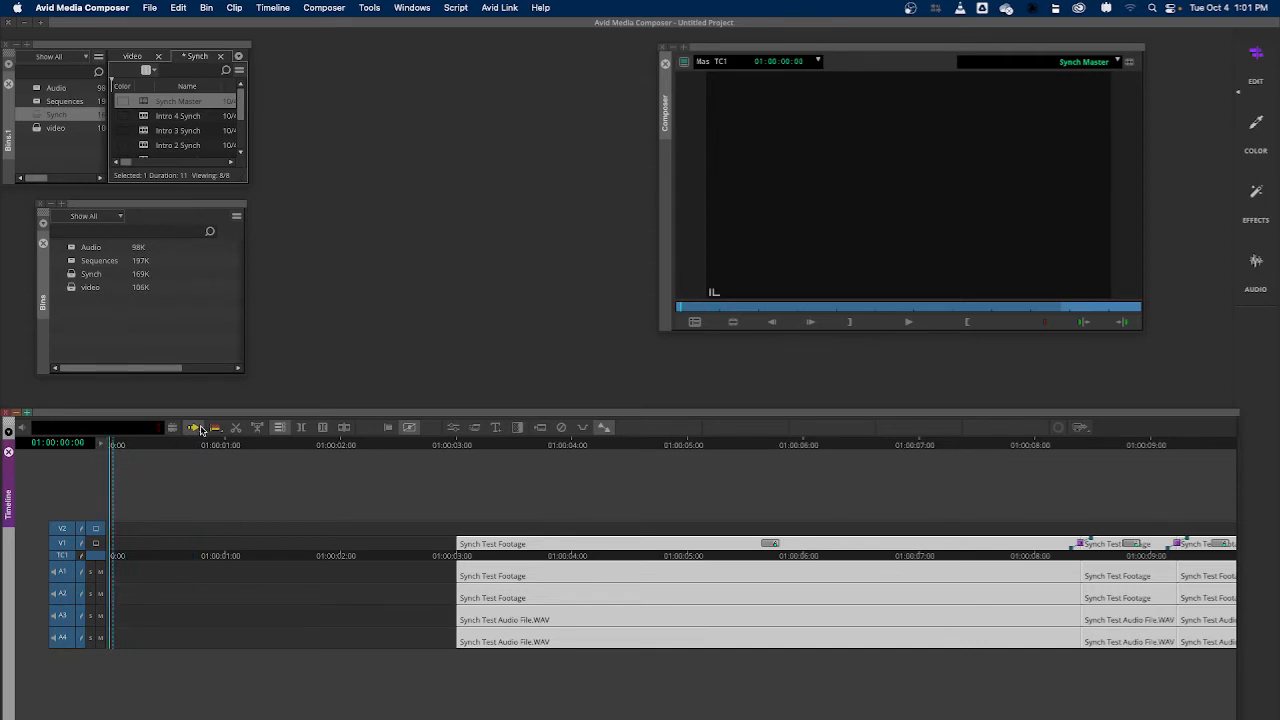
pyautogui.click(197, 428)
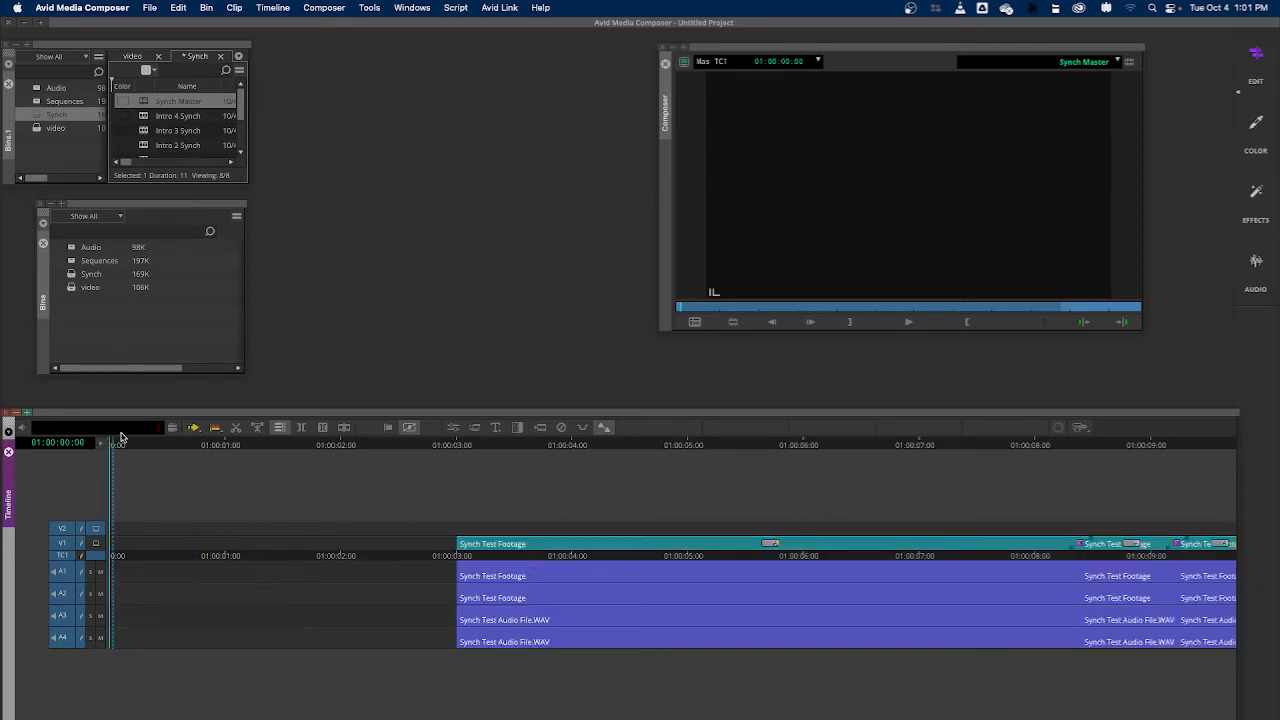
pyautogui.click(851, 324)
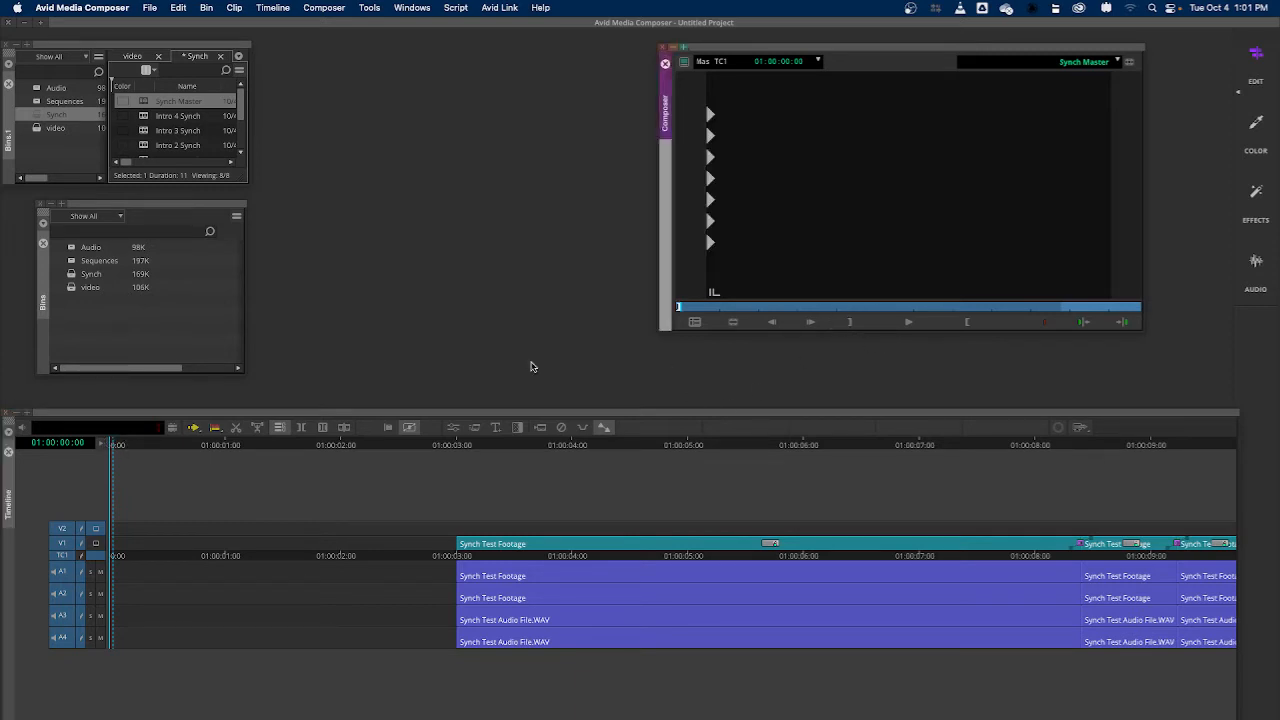
pyautogui.moveTo(123, 447); pyautogui.dragTo(459, 471)
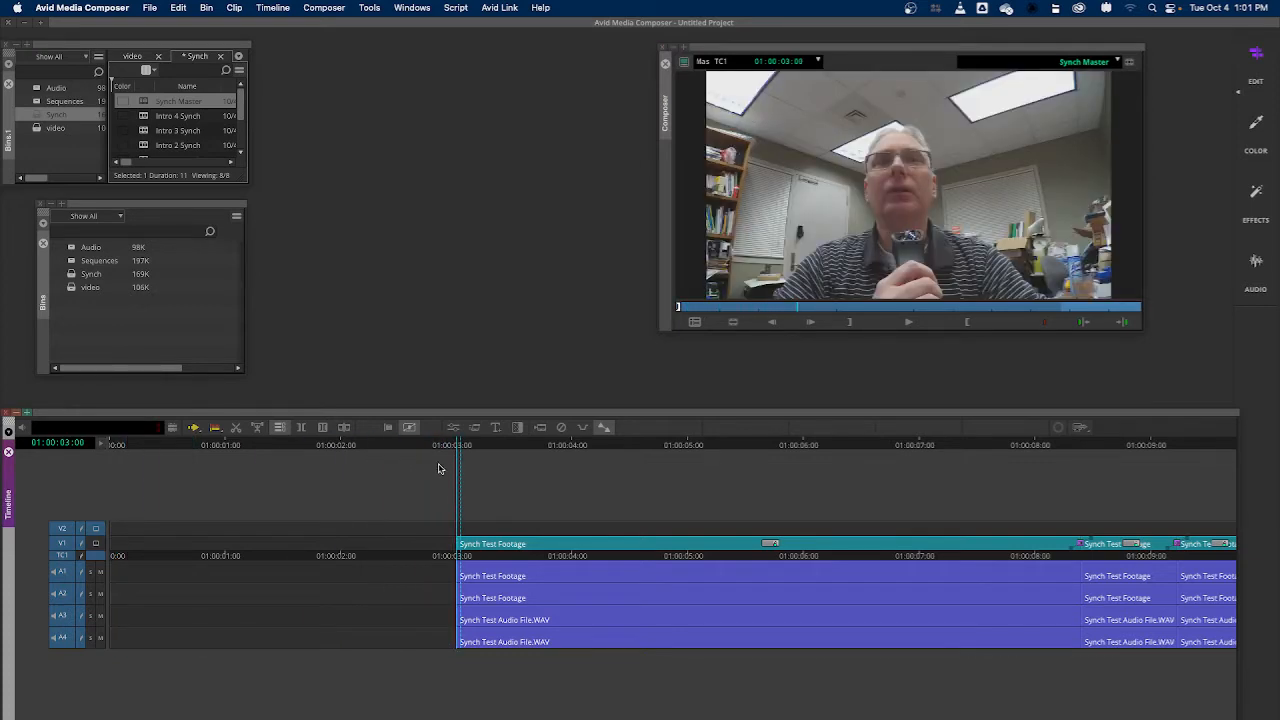
pyautogui.press('Left')
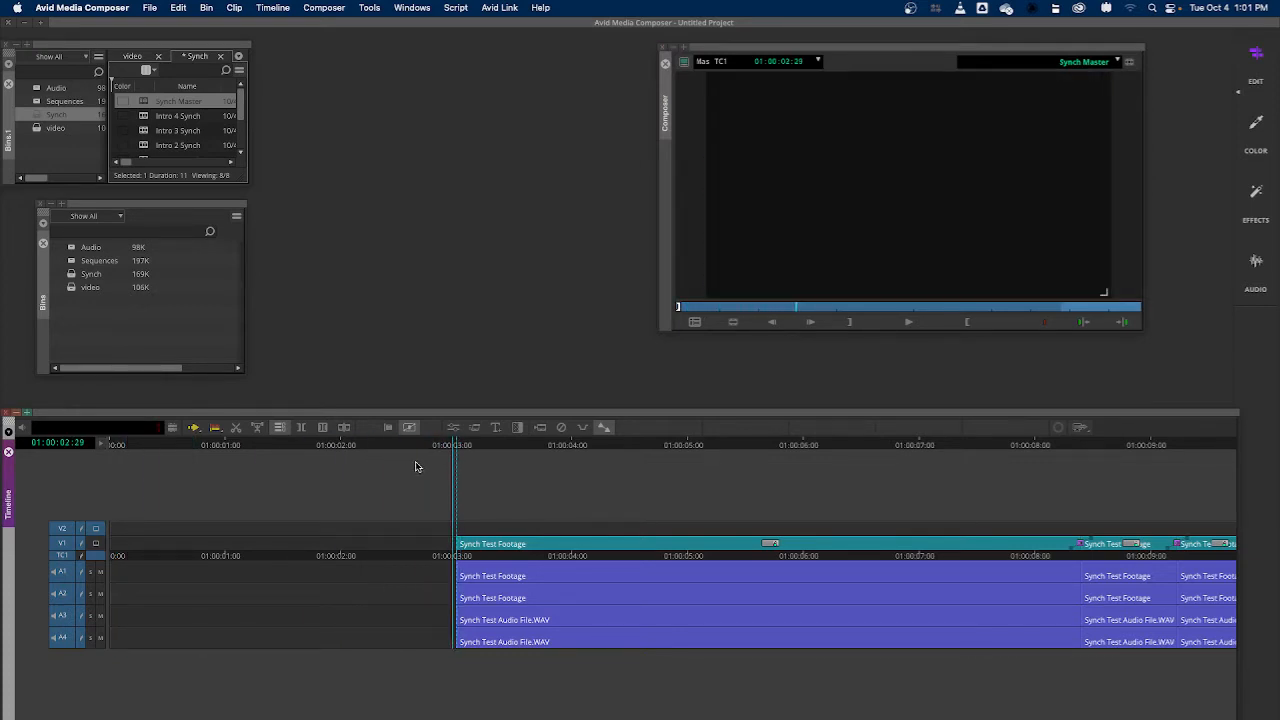
pyautogui.press('Right')
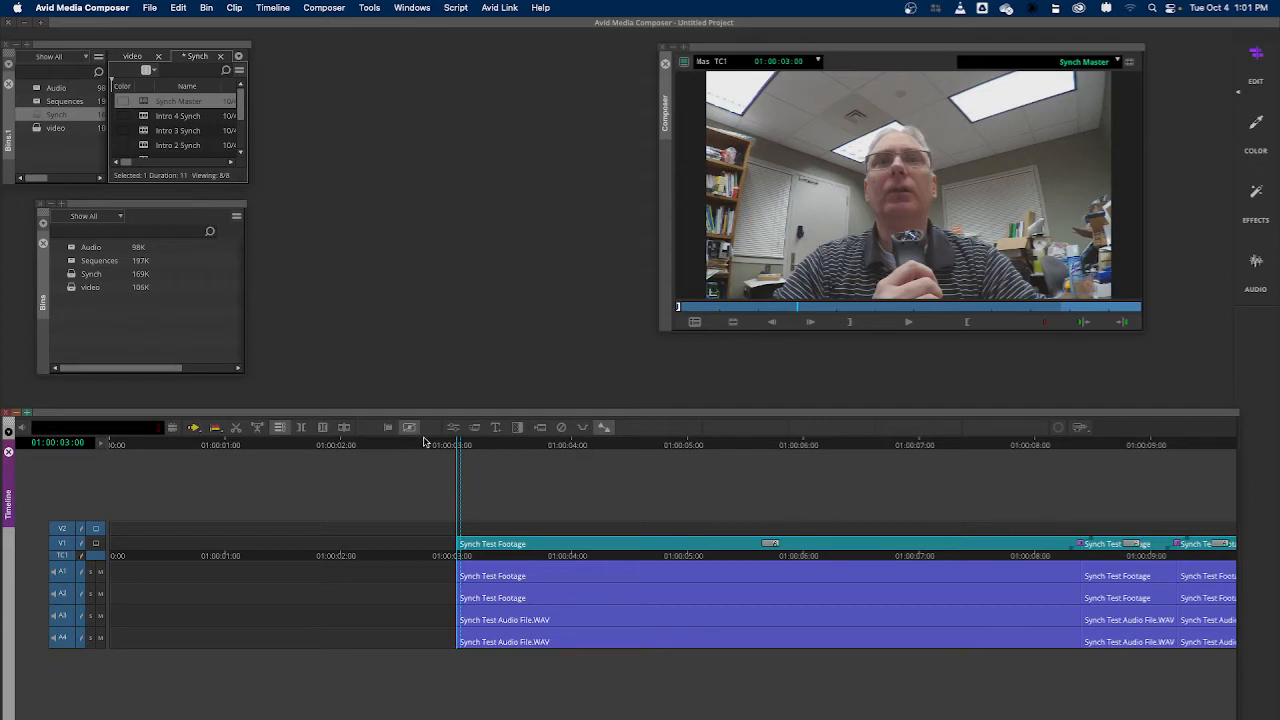
pyautogui.click(965, 322)
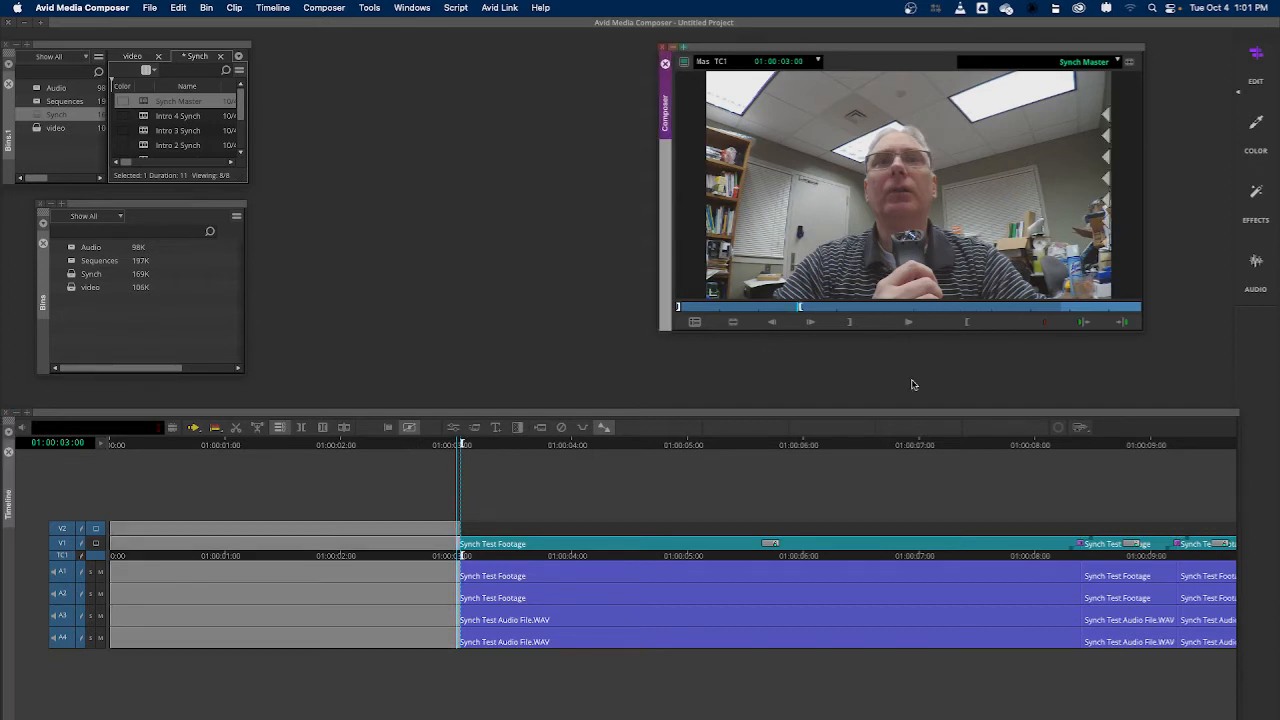
# Place the playhead midway through the marked opening, add an Avid Titler+ title on V2, and move its window clear of the preview
pyautogui.moveTo(458, 443); pyautogui.dragTo(277, 484)
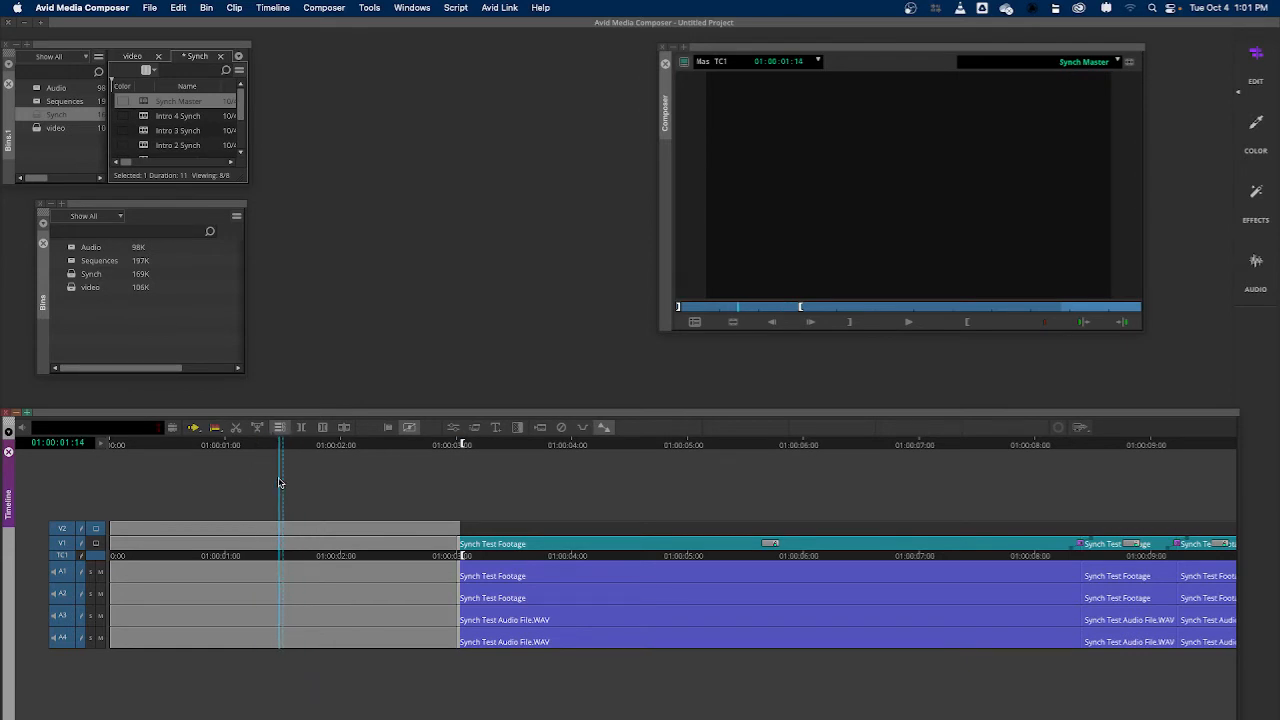
pyautogui.click(499, 428)
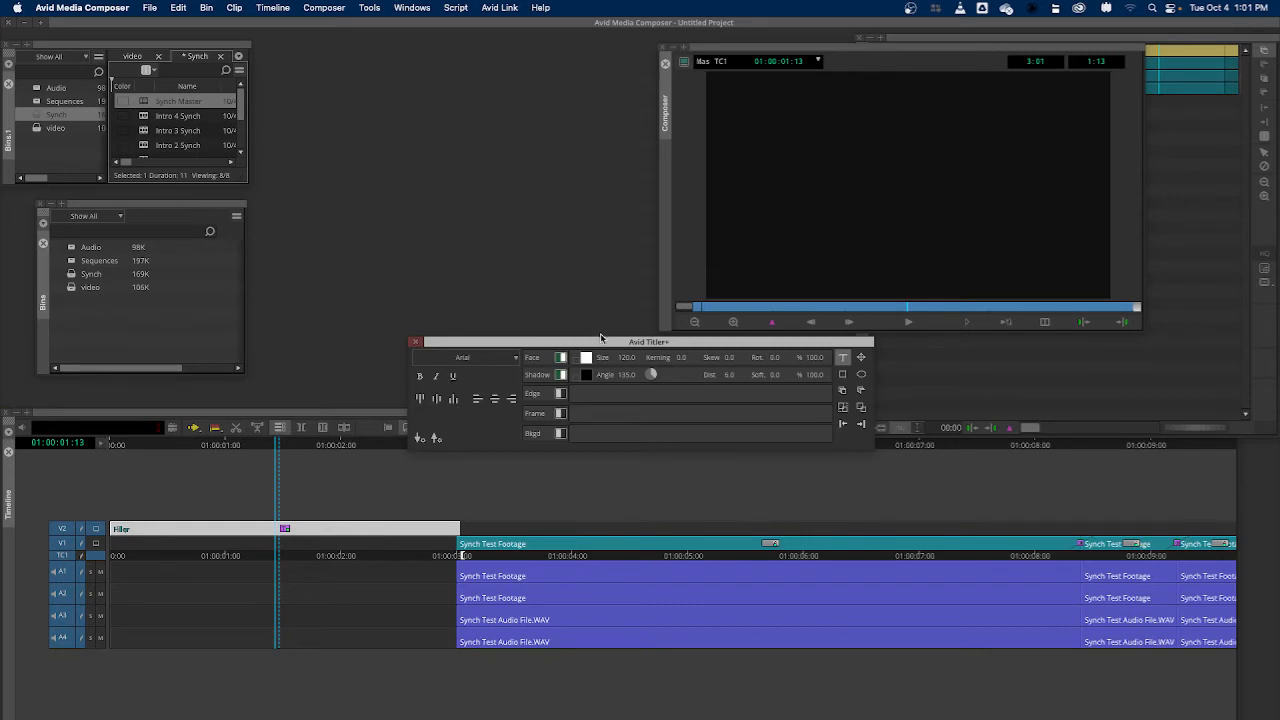
pyautogui.moveTo(595, 338); pyautogui.dragTo(404, 177)
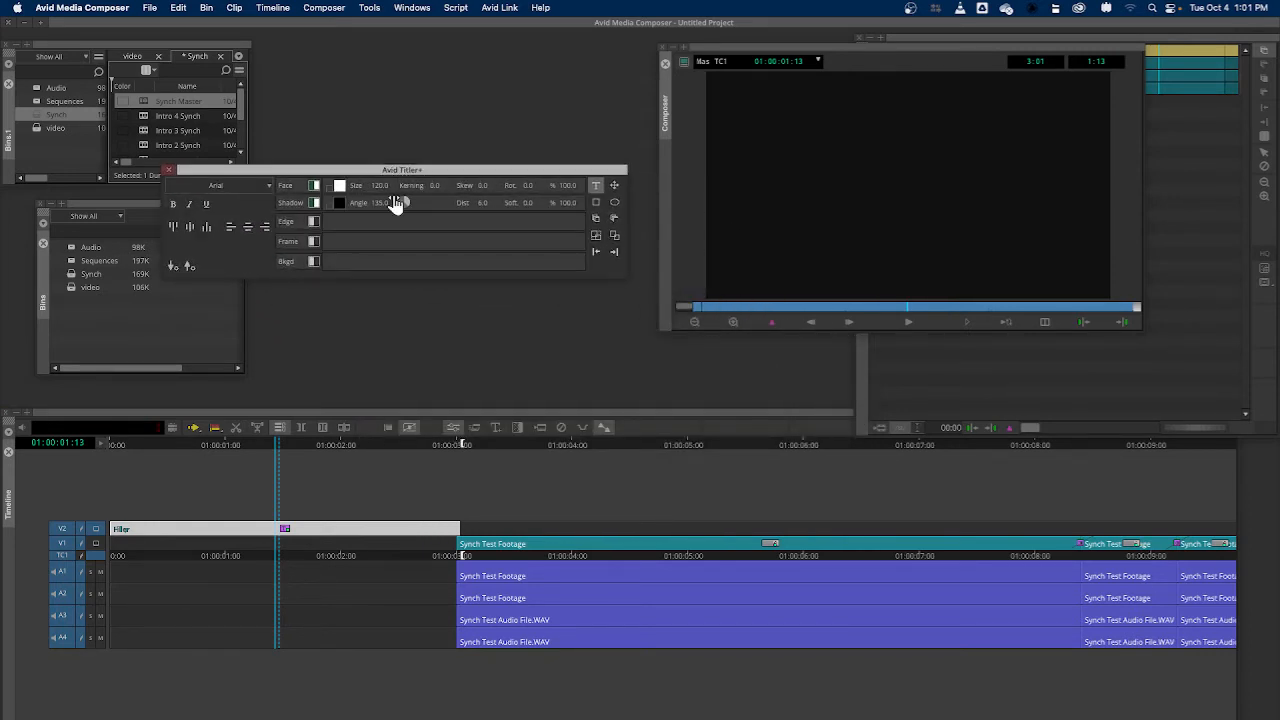
# Start a text object in the title frame with the first line "DMJ440 Field Production"
pyautogui.click(597, 187)
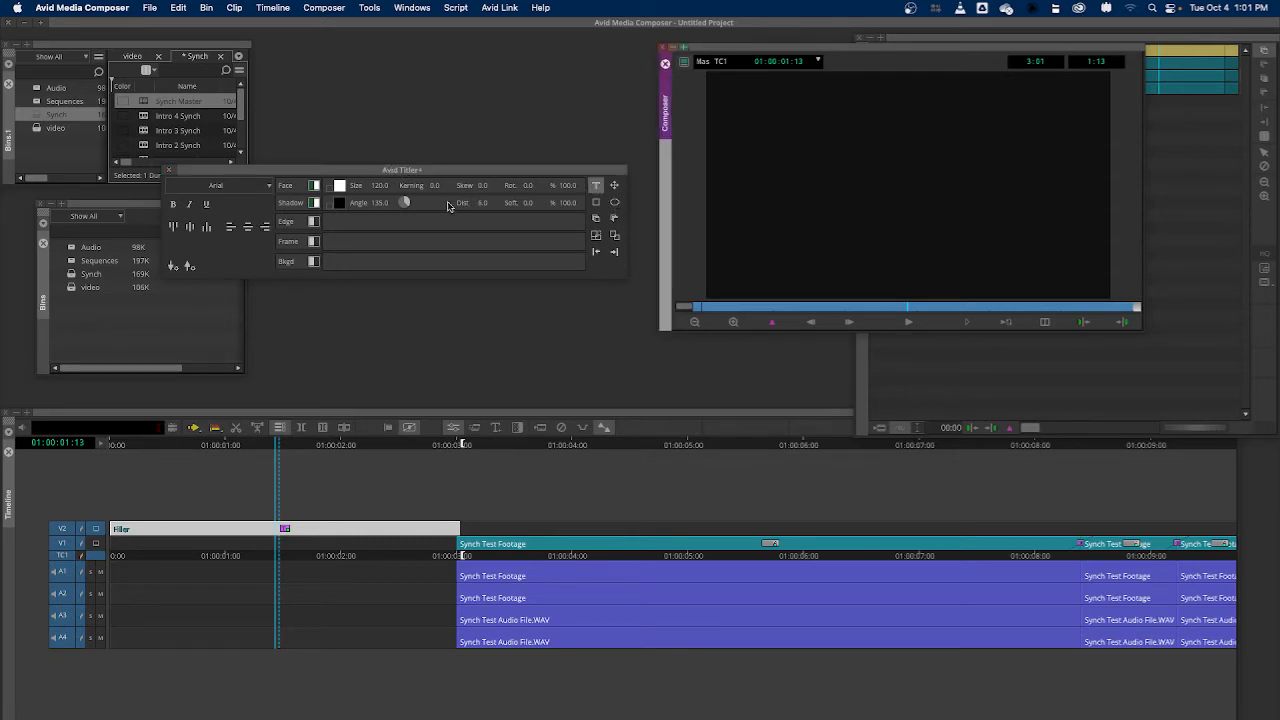
pyautogui.click(831, 152)
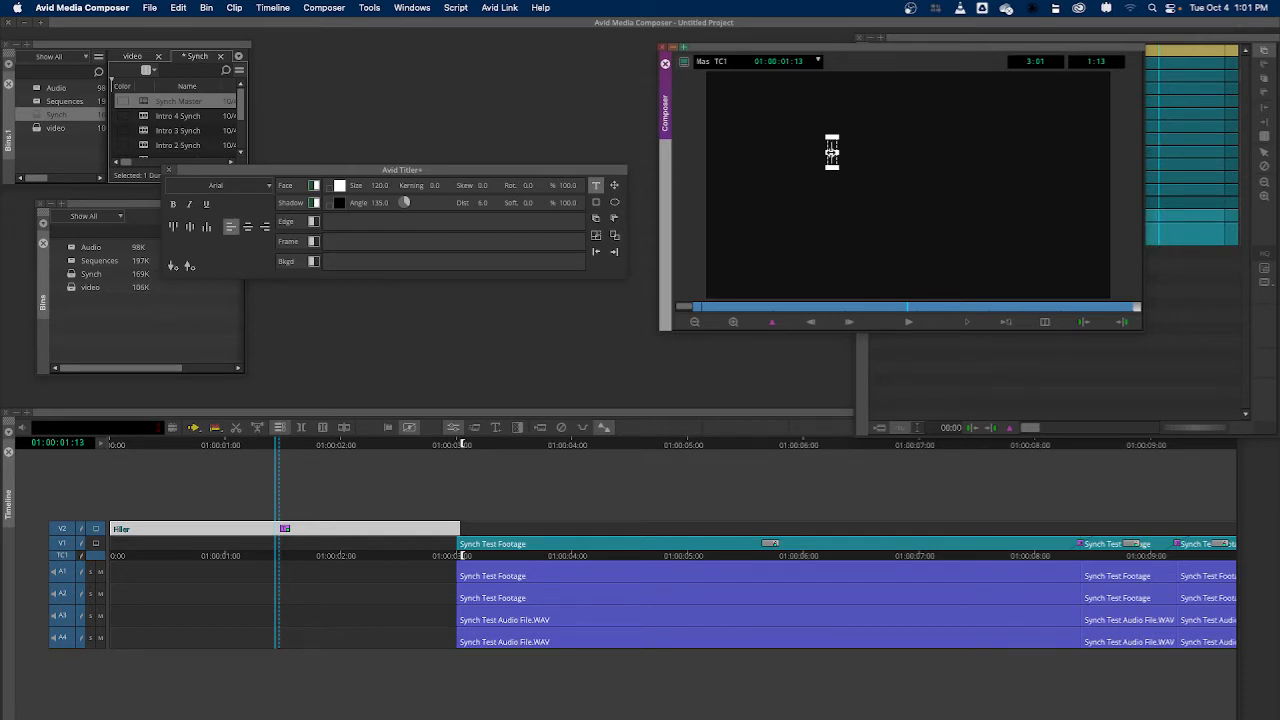
pyautogui.write('DMJ')
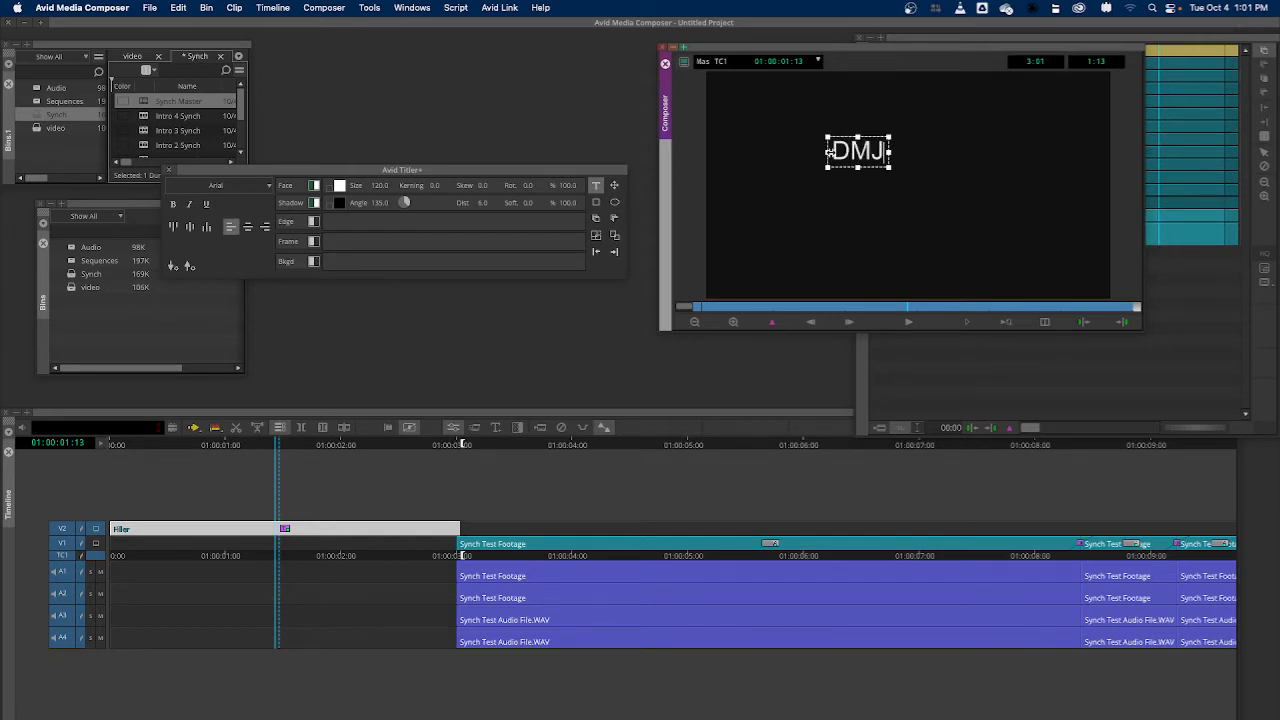
pyautogui.write('440')
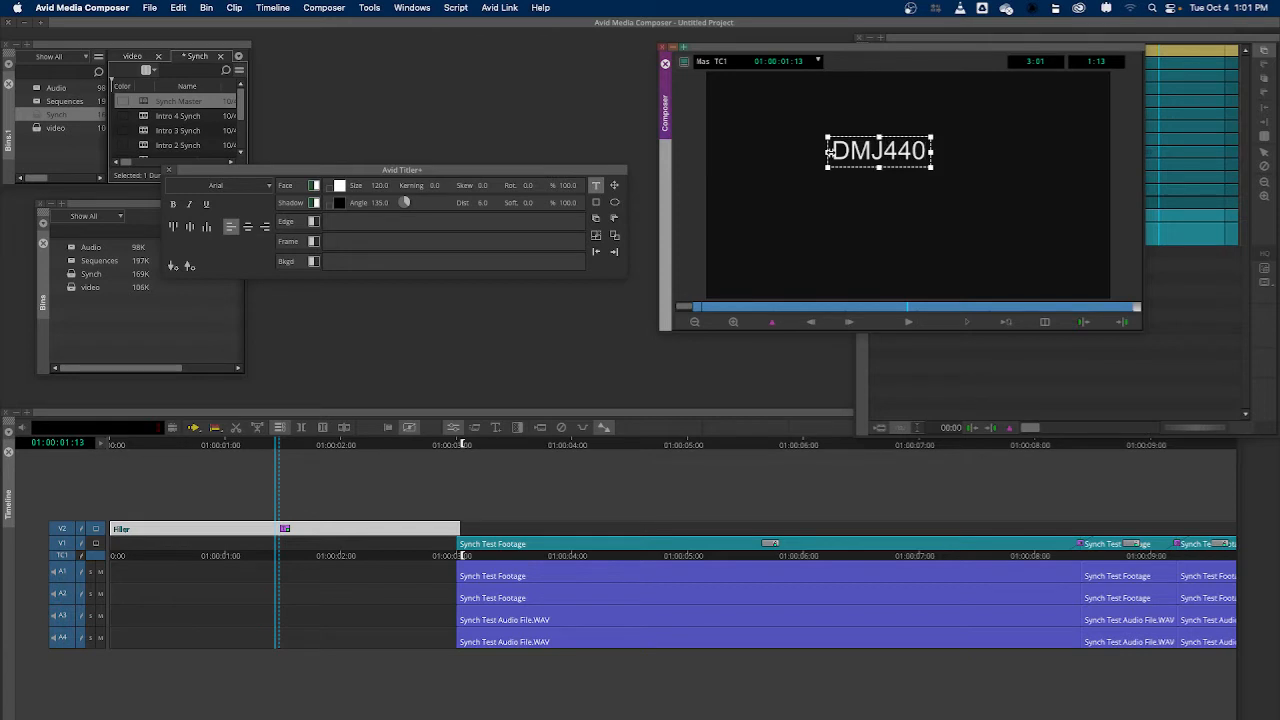
pyautogui.write(' Field')
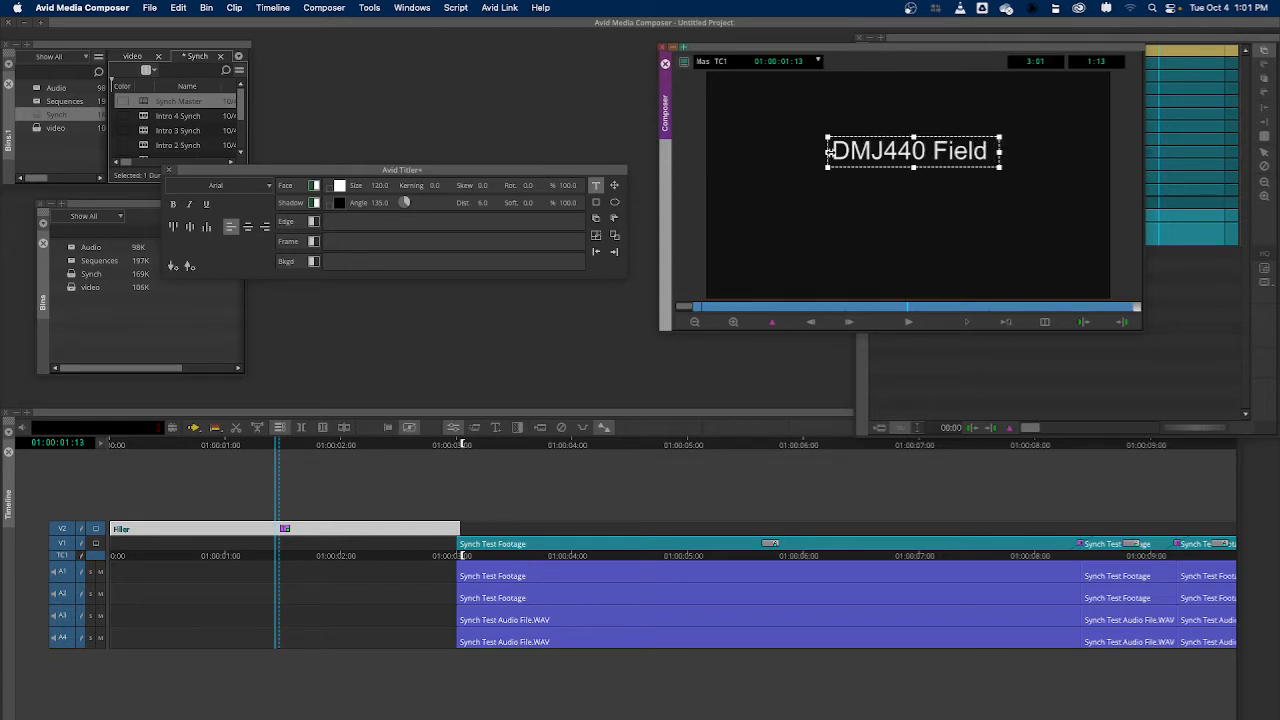
pyautogui.write(' Prod')
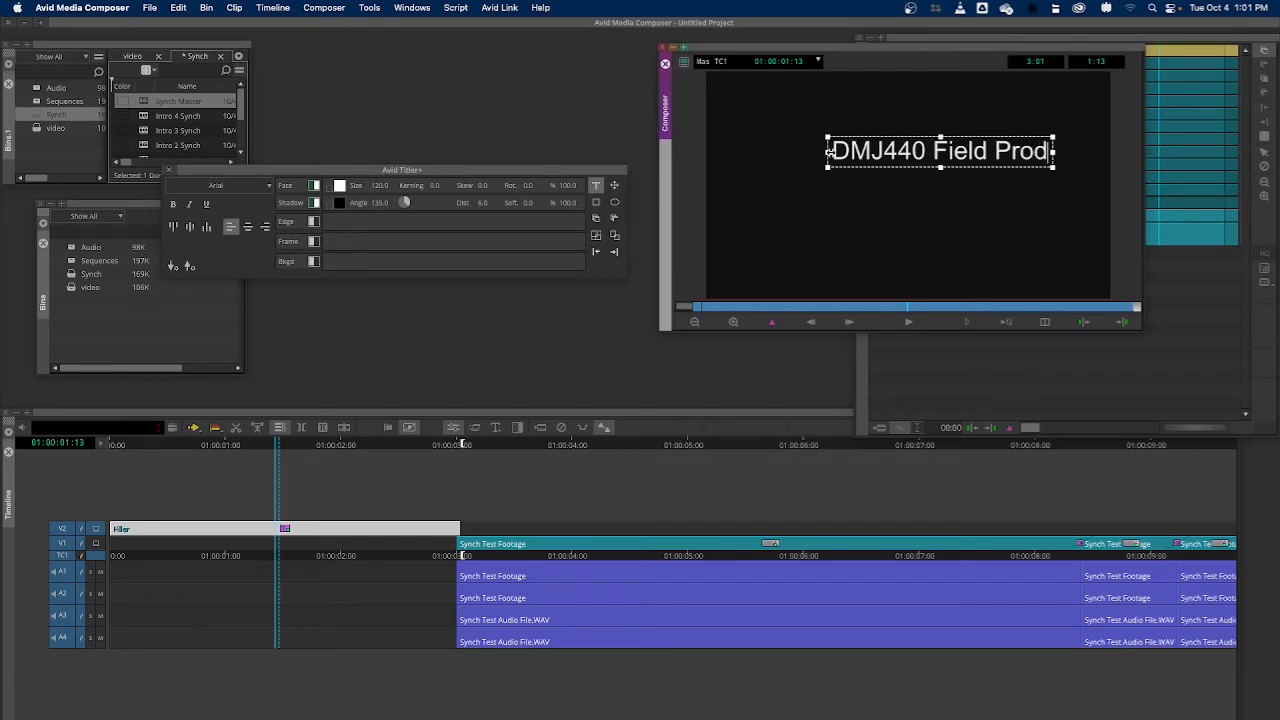
pyautogui.write('ucti')
pyautogui.write('on')
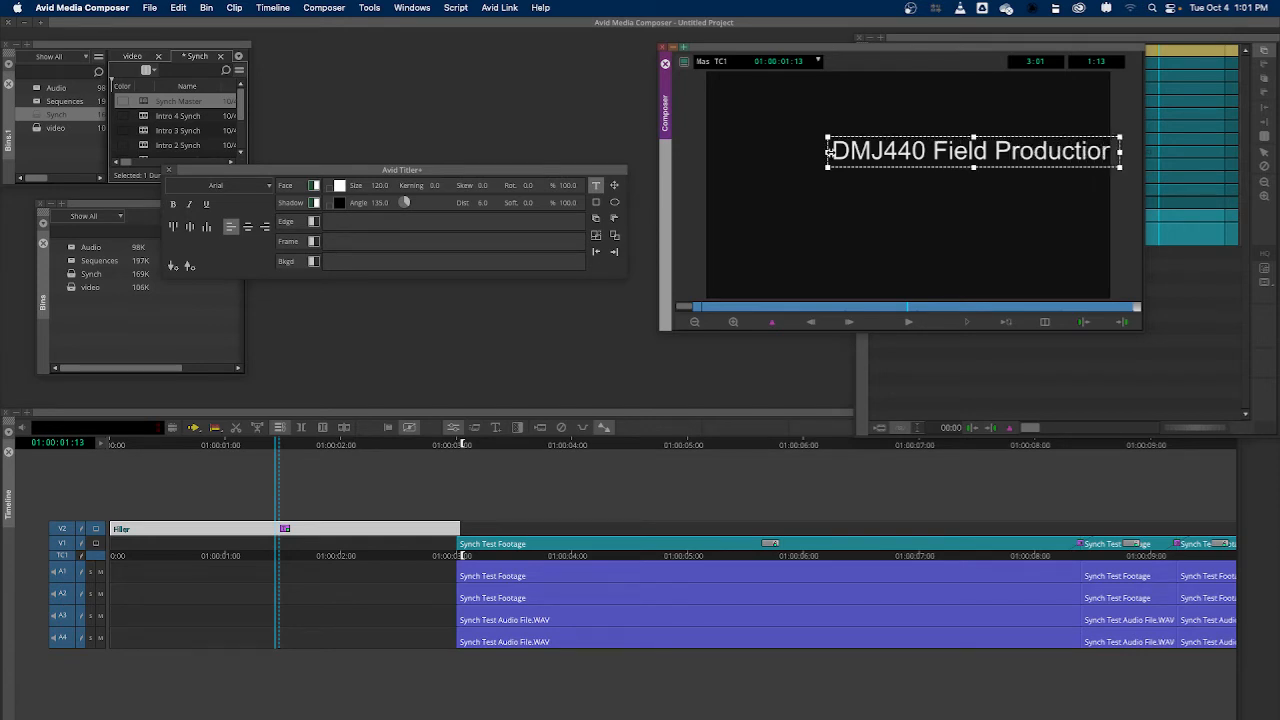
# Add "Master Synch" as the second line and "Fall 2022" as the third line of the title text
pyautogui.press('Return')
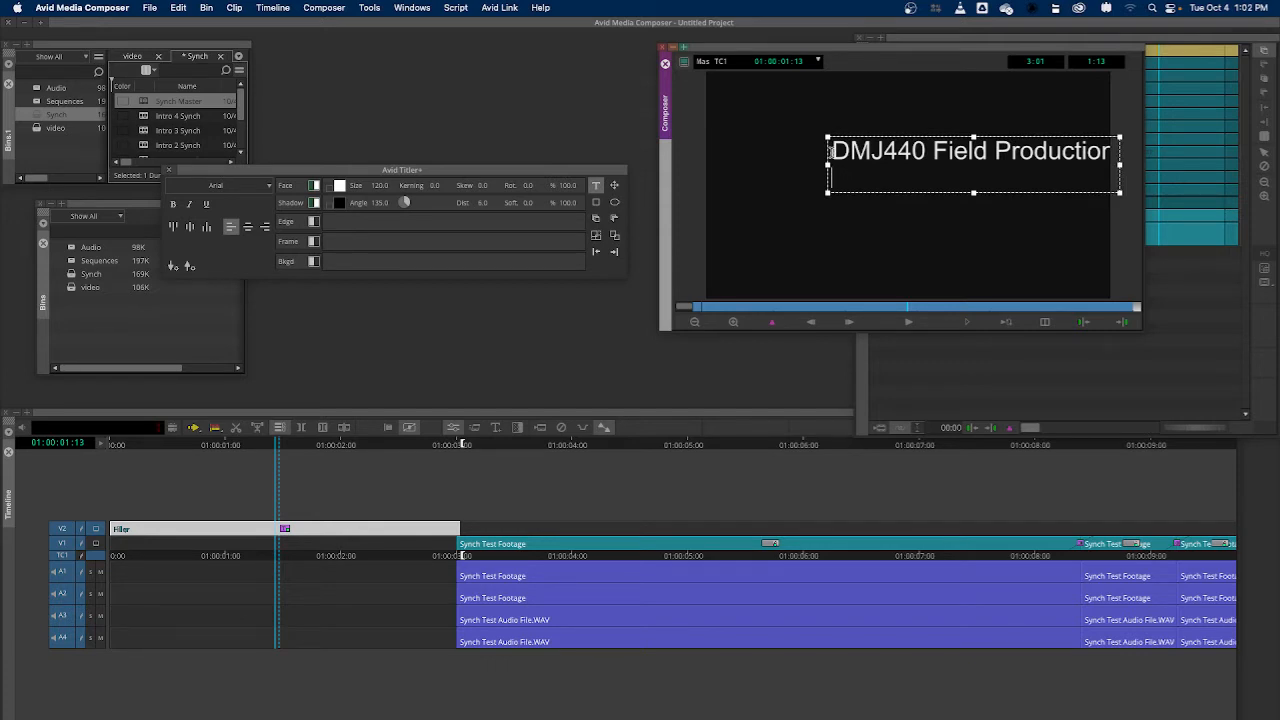
pyautogui.write('Master Synch')
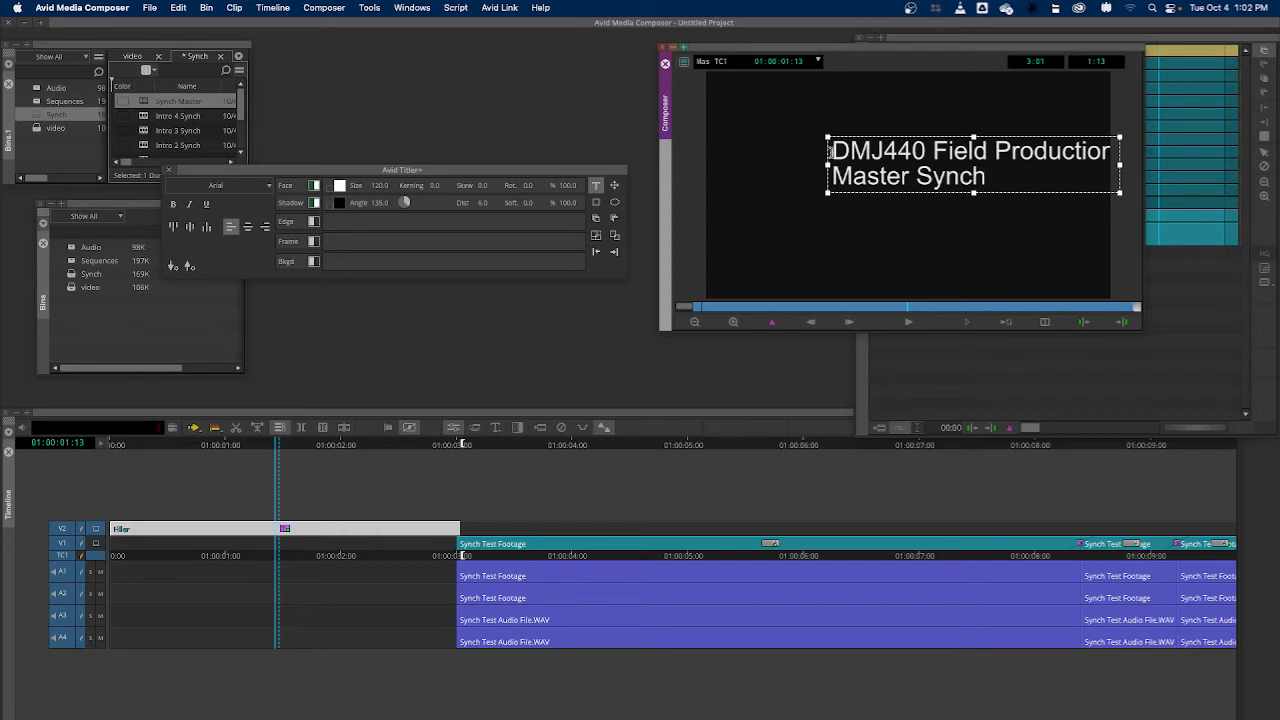
pyautogui.press('Return')
pyautogui.write('F')
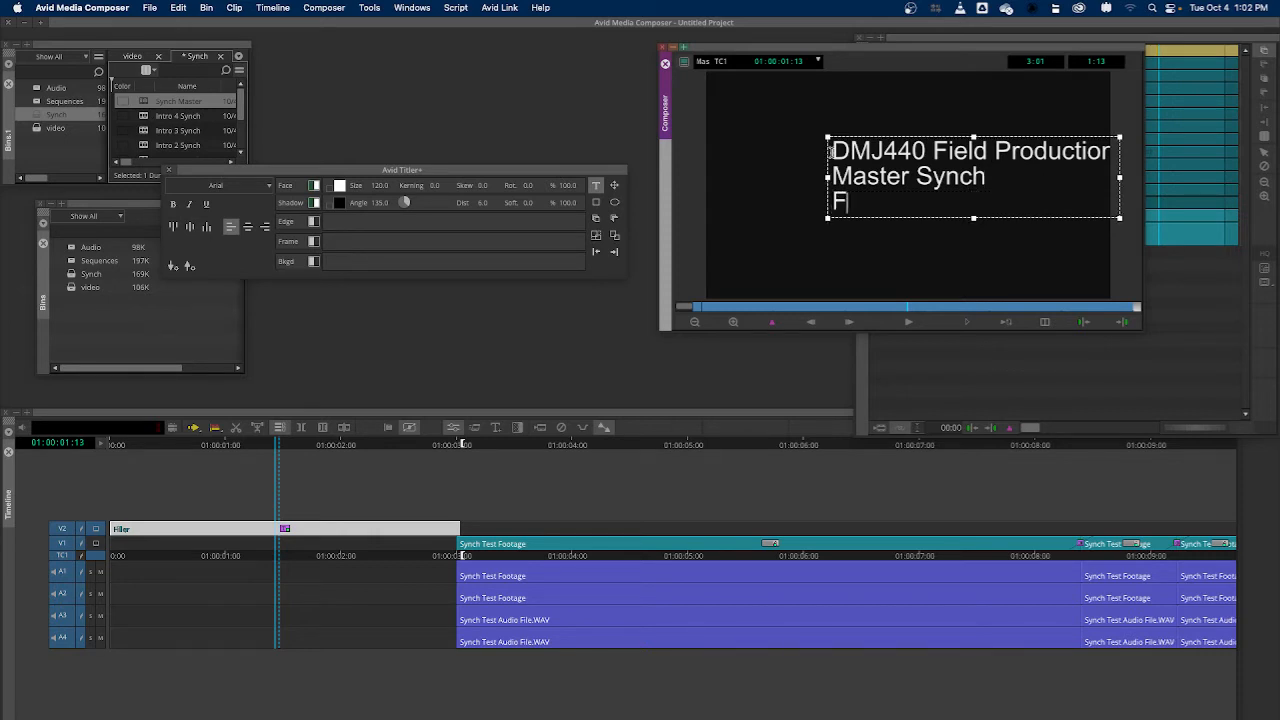
pyautogui.write('all 2022')
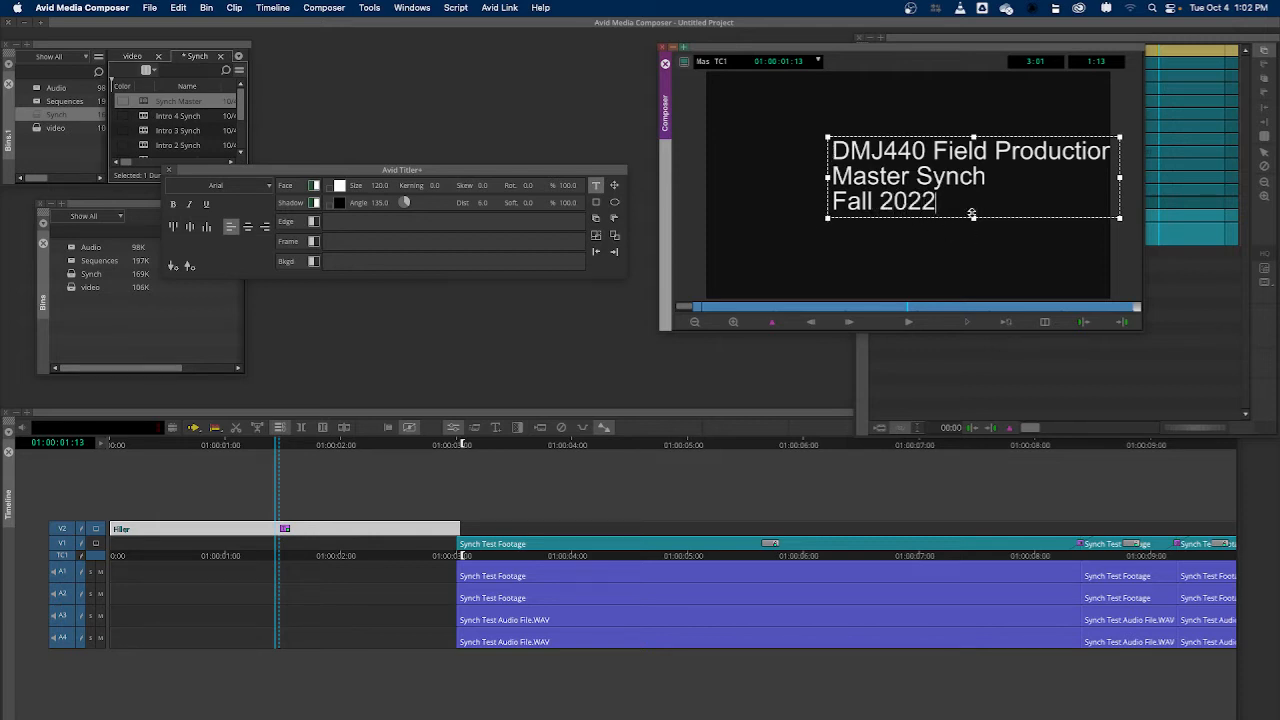
# Select the title text block and align it to the horizontal and vertical center of the frame
pyautogui.click(615, 188)
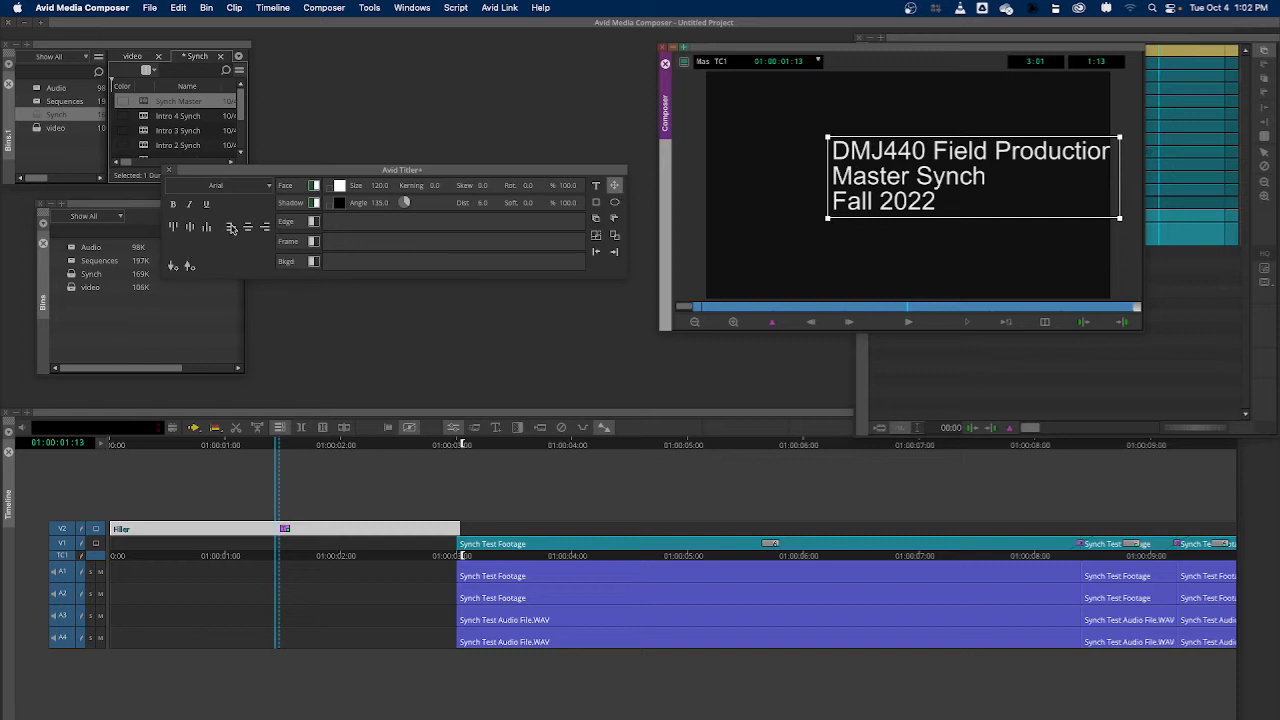
pyautogui.click(175, 229)
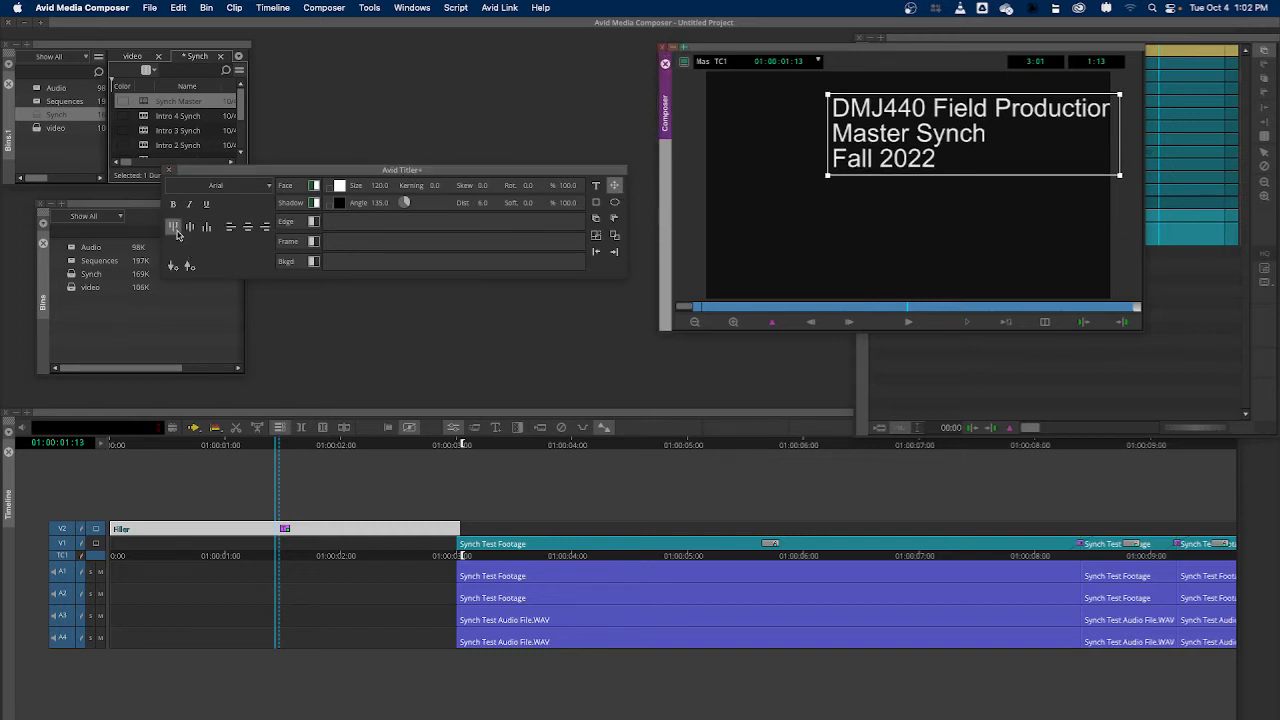
pyautogui.click(200, 229)
pyautogui.click(205, 229)
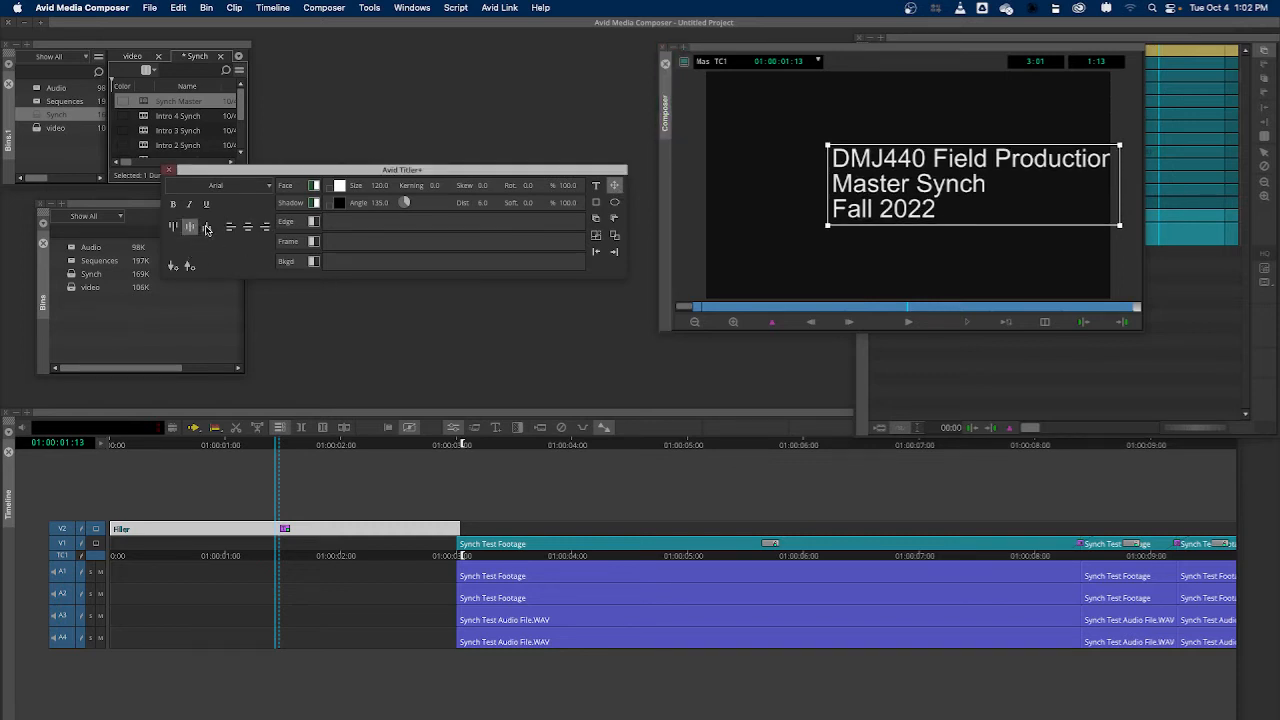
pyautogui.click(229, 229)
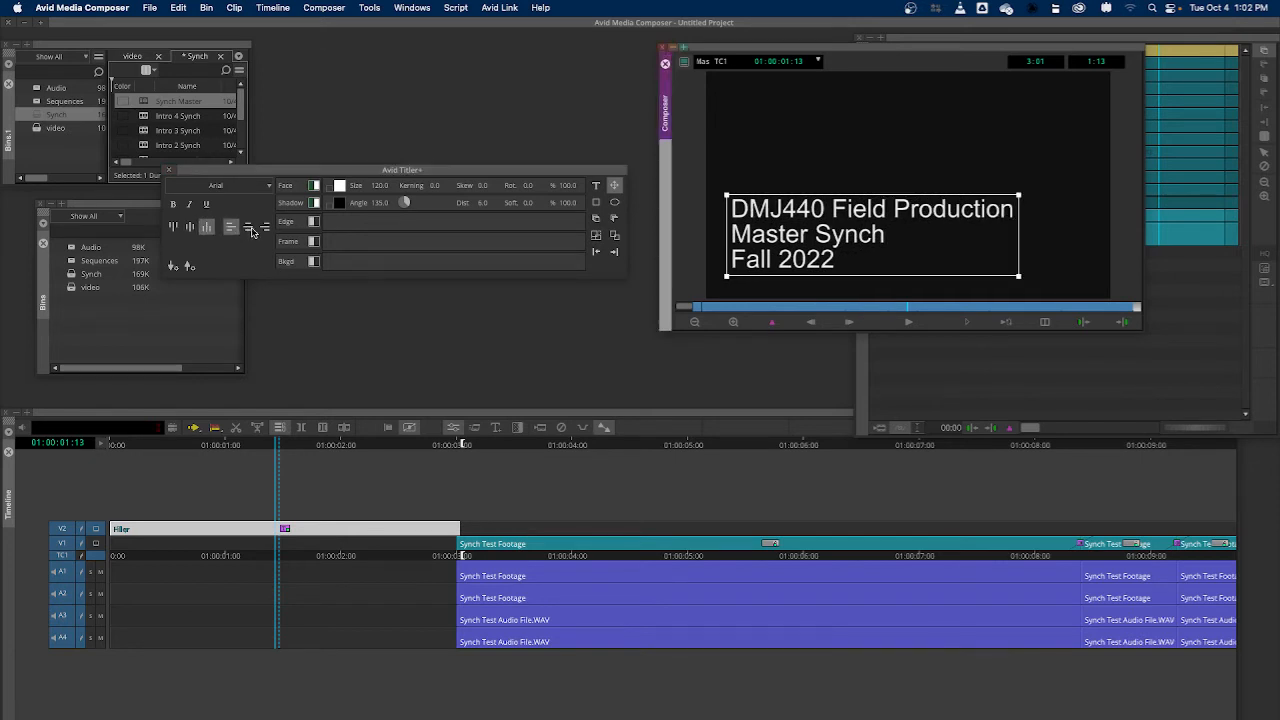
pyautogui.click(247, 229)
pyautogui.click(257, 229)
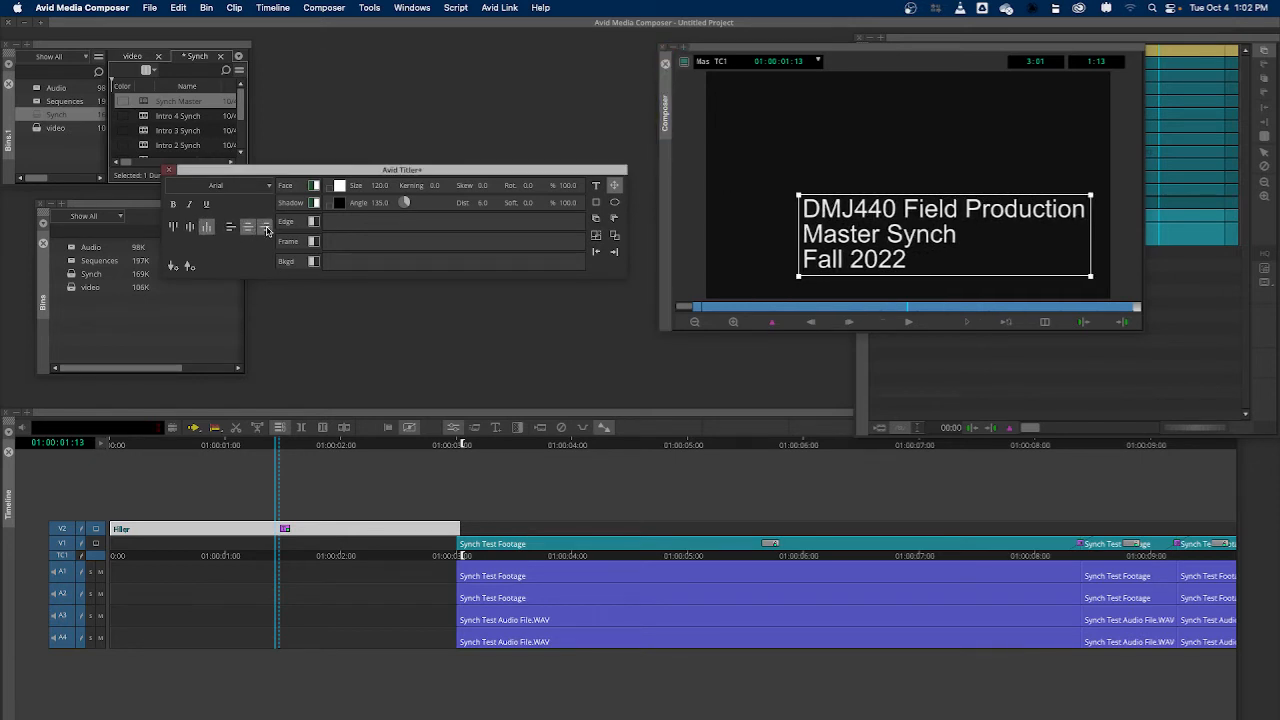
pyautogui.click(249, 229)
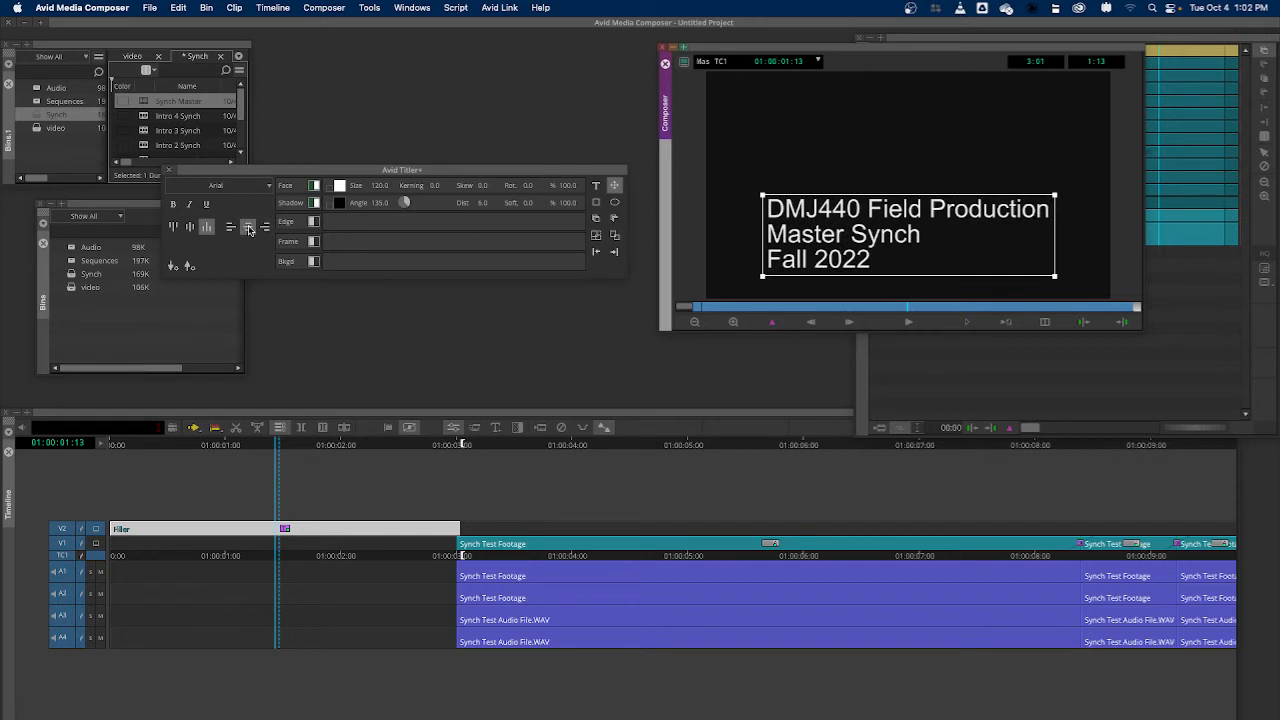
pyautogui.click(191, 228)
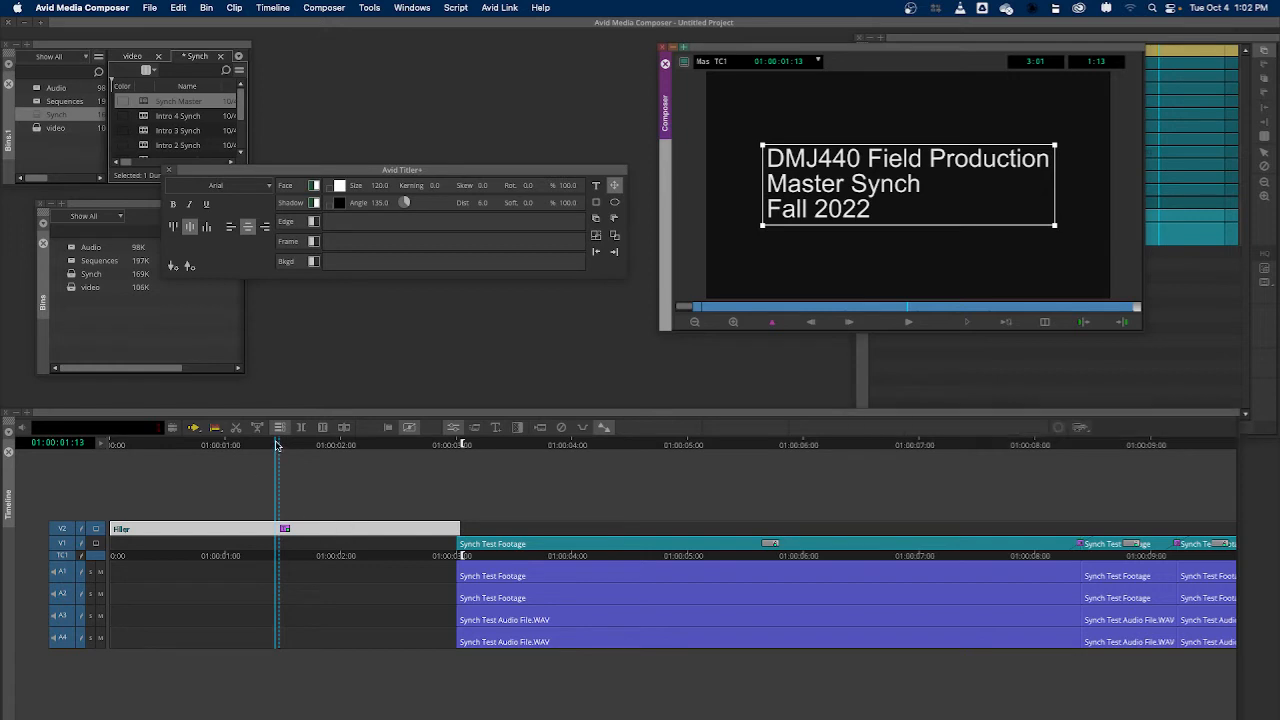
# Move the playhead to 01:00:03:00, clear the In and Out marks, and try to trim the end of the V2 title
pyautogui.moveTo(277, 461); pyautogui.dragTo(459, 479)
pyautogui.press('g')
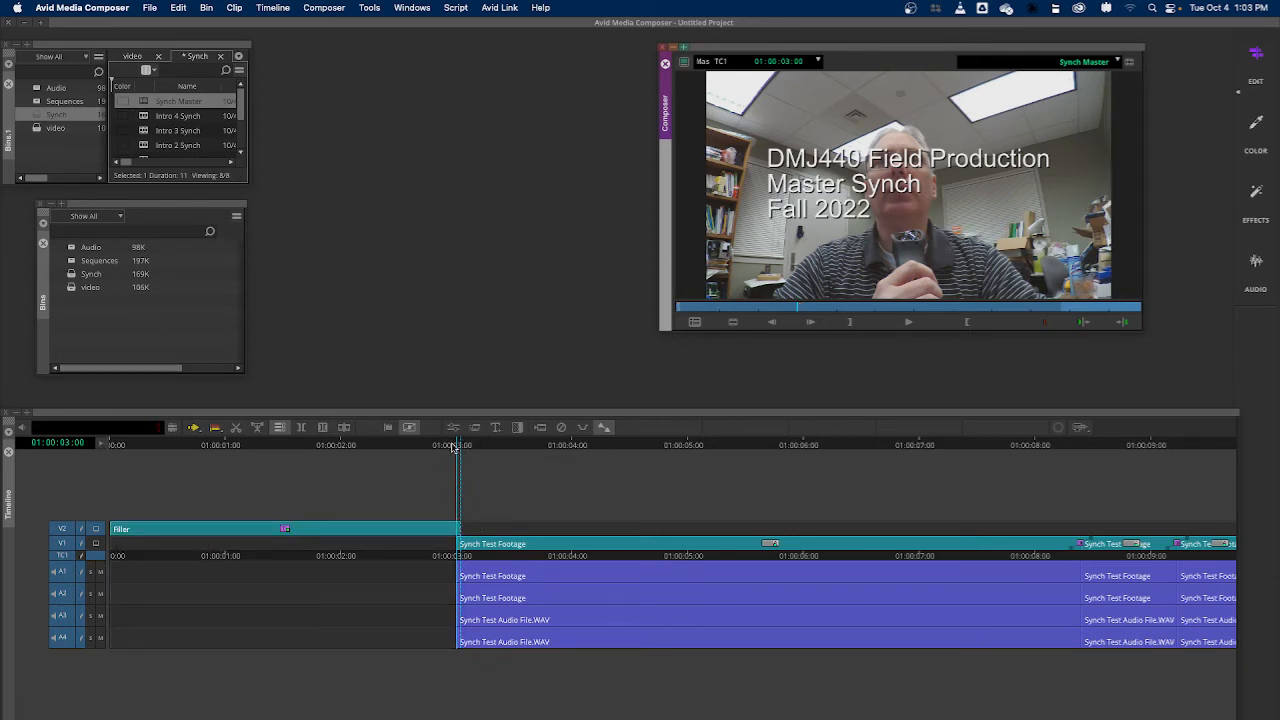
pyautogui.click(388, 427)
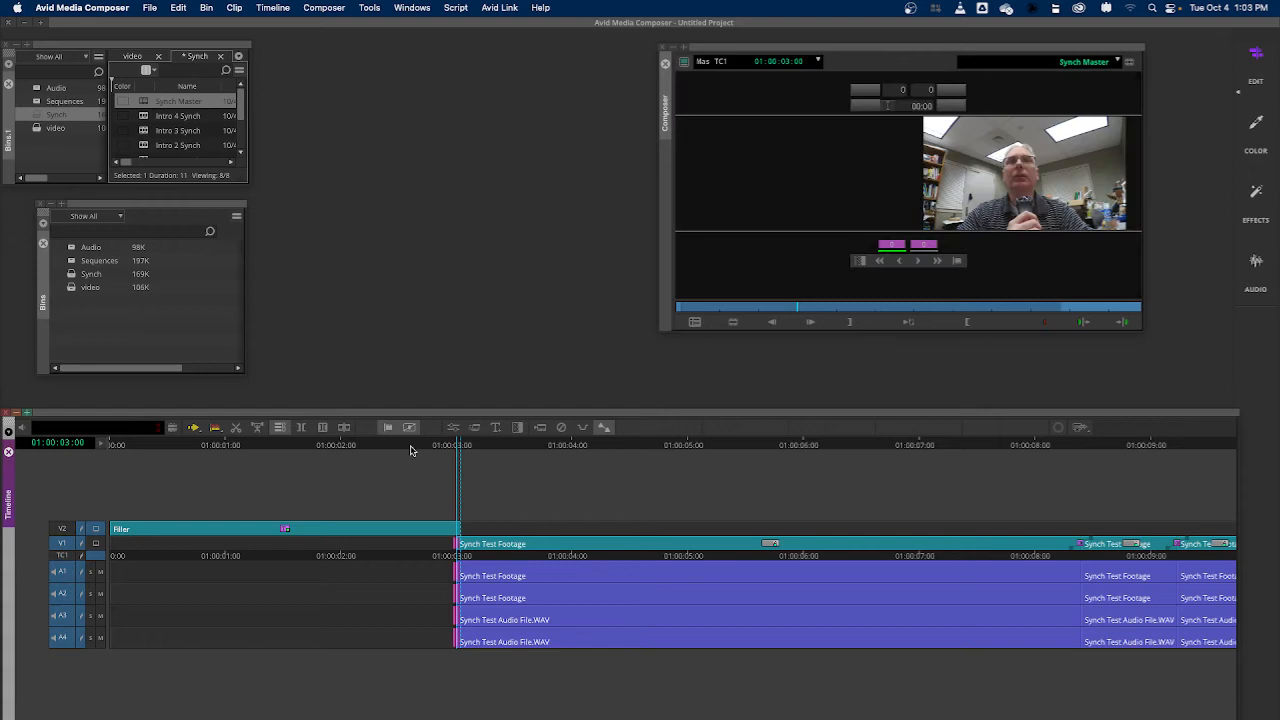
pyautogui.click(456, 529)
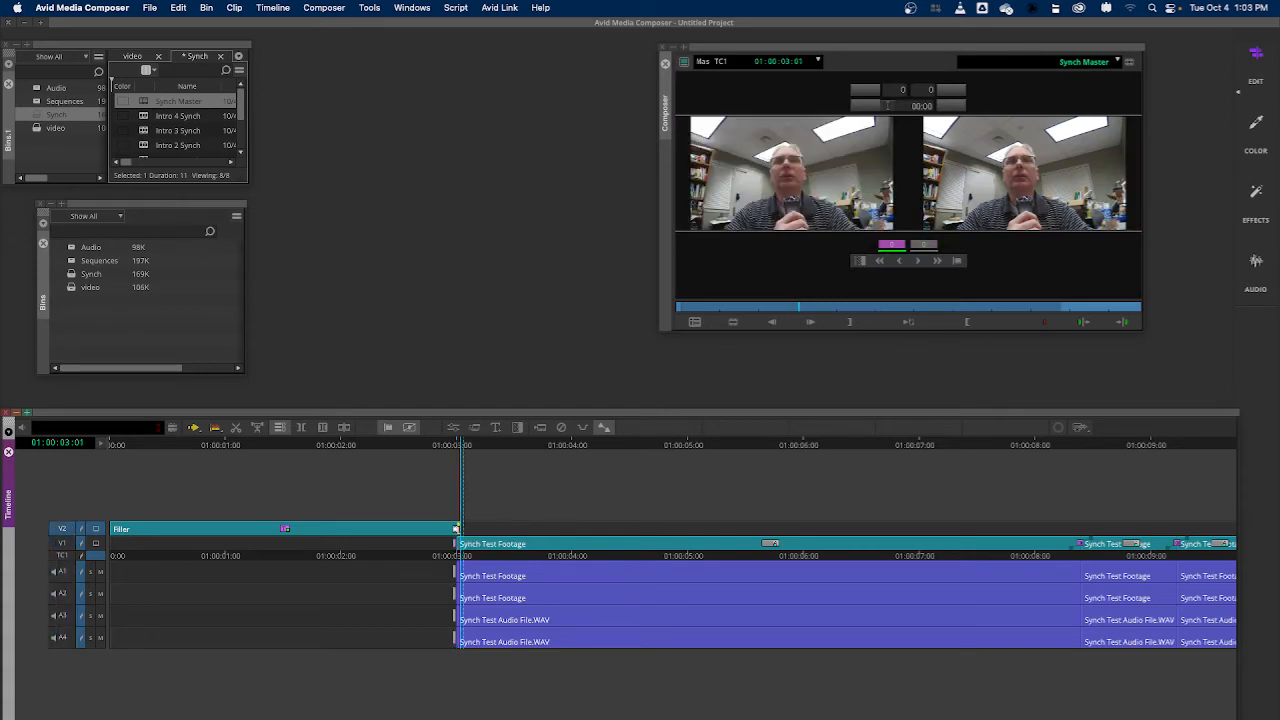
pyautogui.moveTo(456, 528); pyautogui.dragTo(462, 528)
pyautogui.press('t')
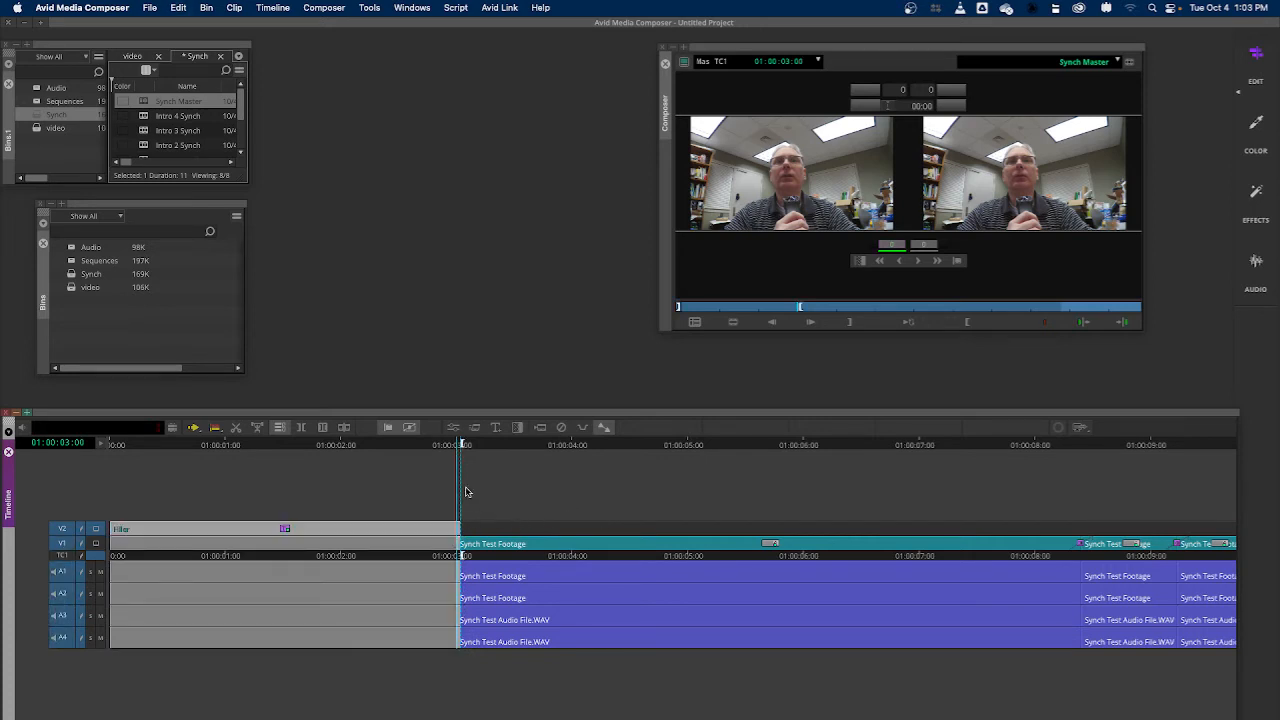
pyautogui.press('g')
# Deselect audio tracks A1–A4 and select the end of the V2 title for trimming
pyautogui.click(61, 572)
pyautogui.click(60, 595)
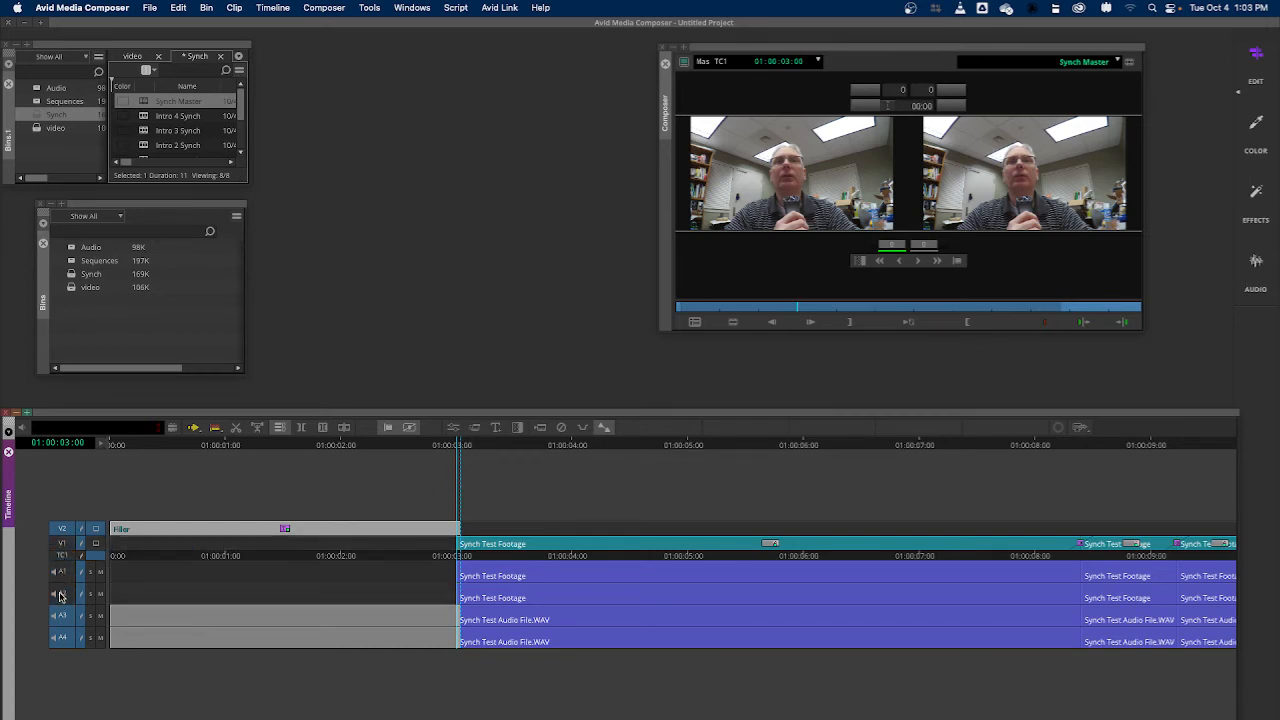
pyautogui.click(58, 617)
pyautogui.click(63, 638)
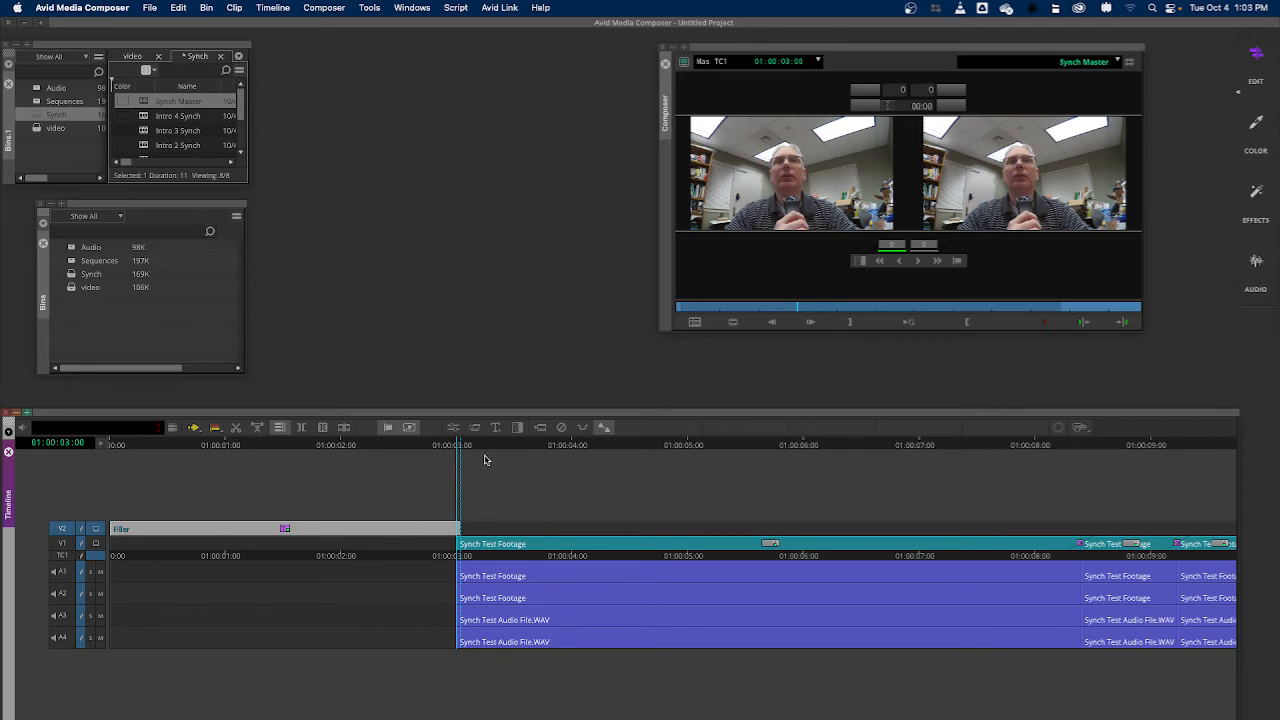
pyautogui.click(457, 528)
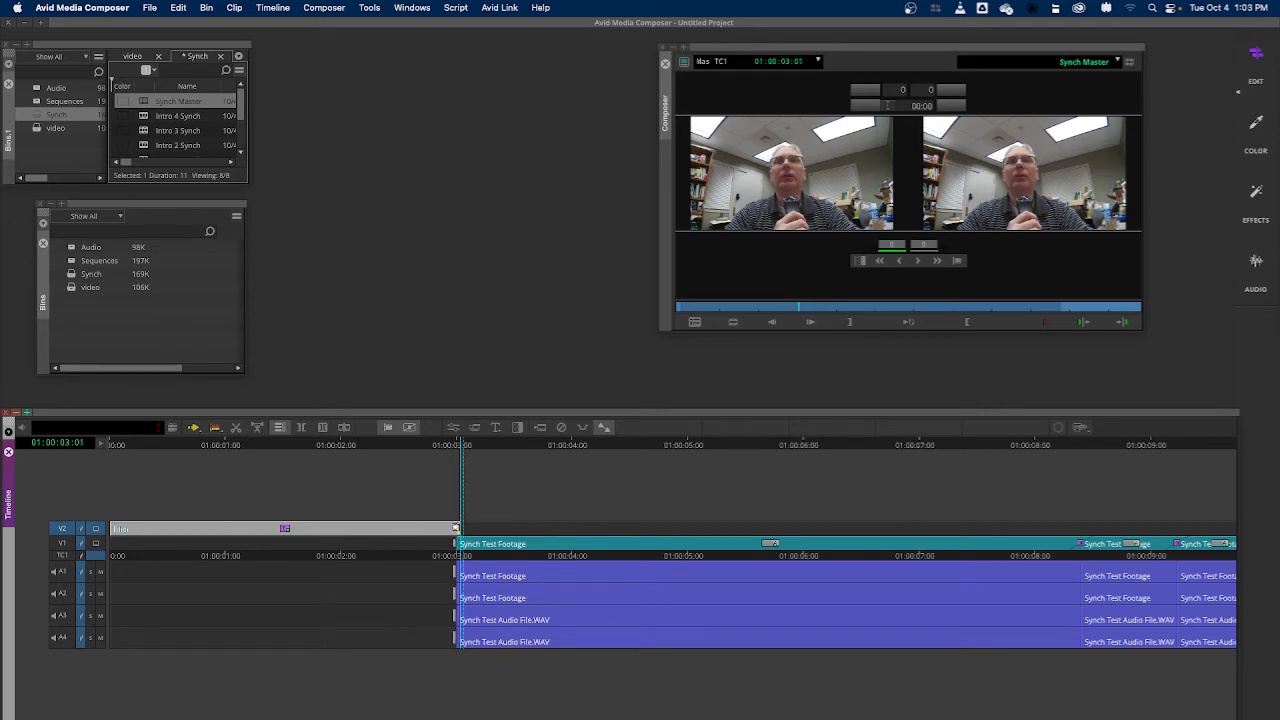
# Turn off the sync locks on V1 and audio tracks A1–A4
pyautogui.click(81, 572)
pyautogui.click(81, 544)
pyautogui.click(81, 594)
pyautogui.click(81, 616)
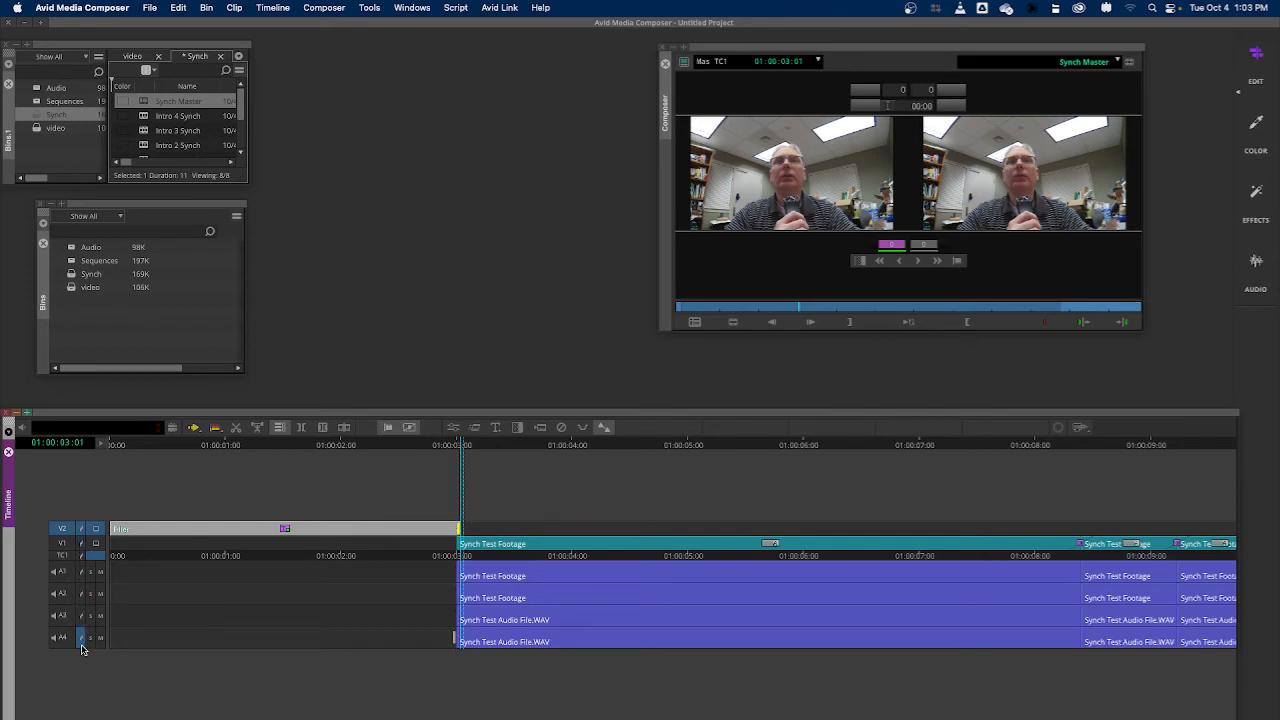
pyautogui.click(81, 638)
# Trim the V2 title's end back to 01:00:03:00, review the cut in playback, and exit trim mode
pyautogui.click(452, 528)
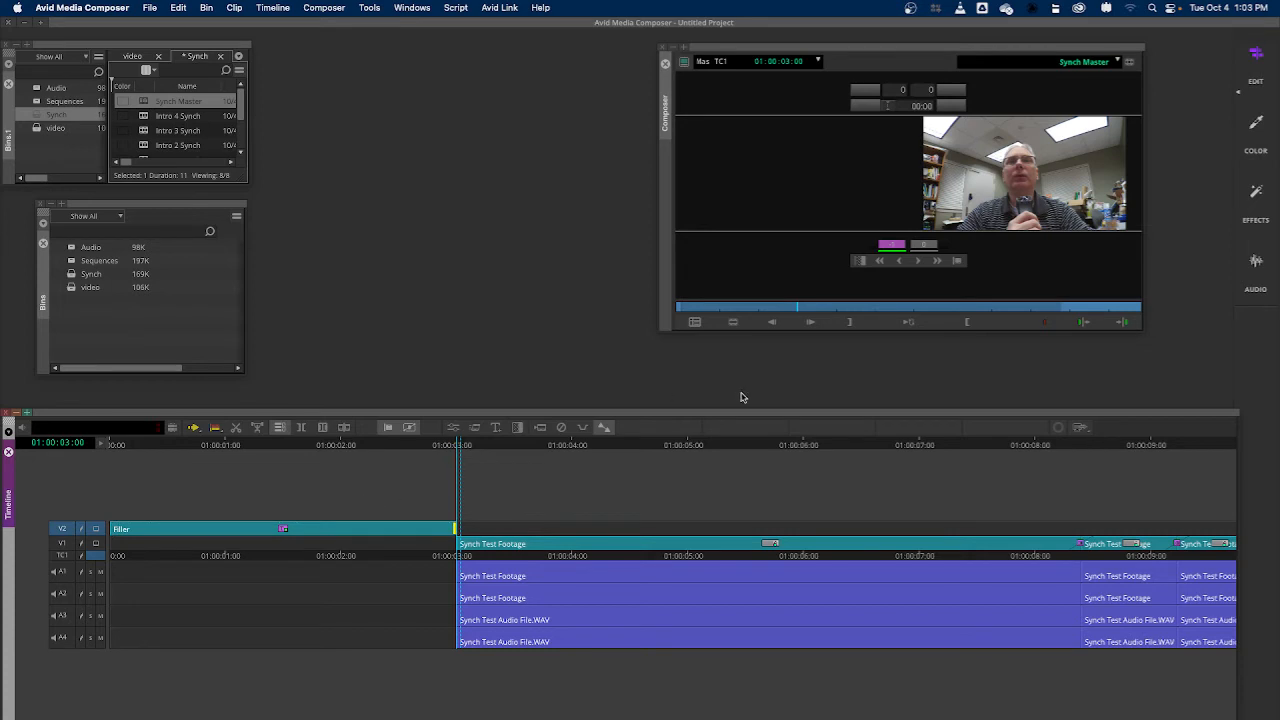
pyautogui.click(906, 322)
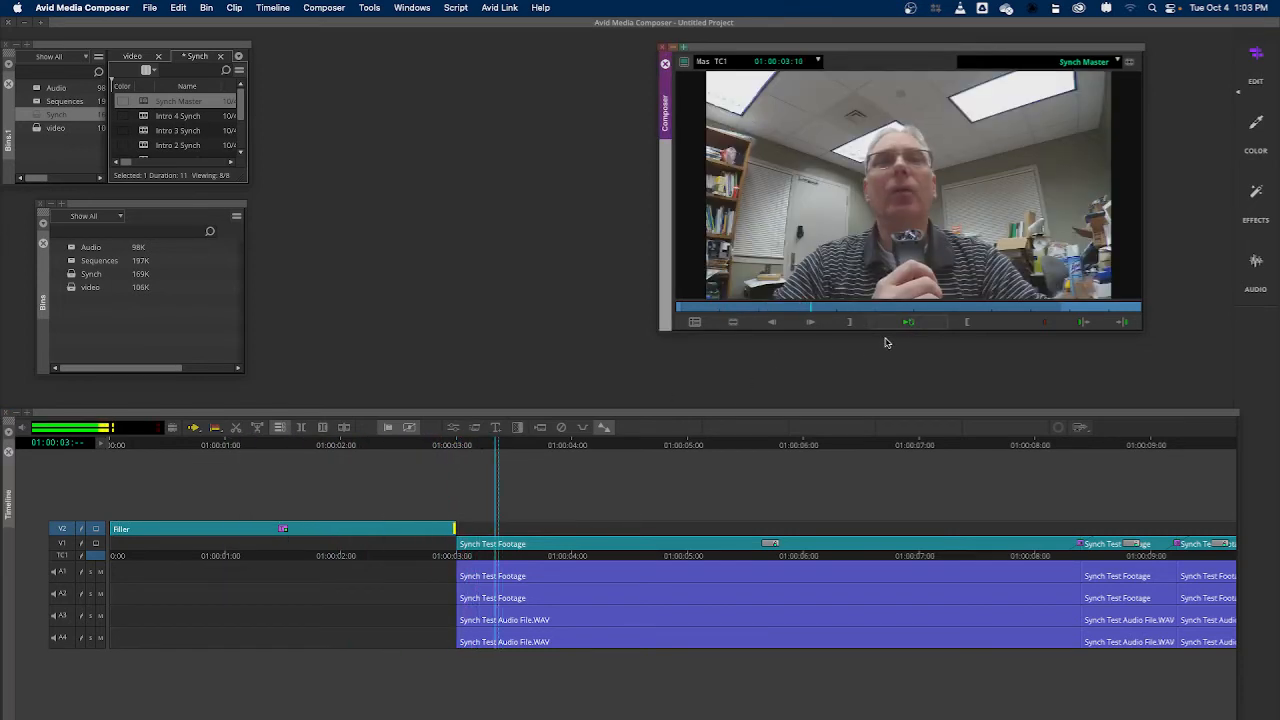
pyautogui.press('space')
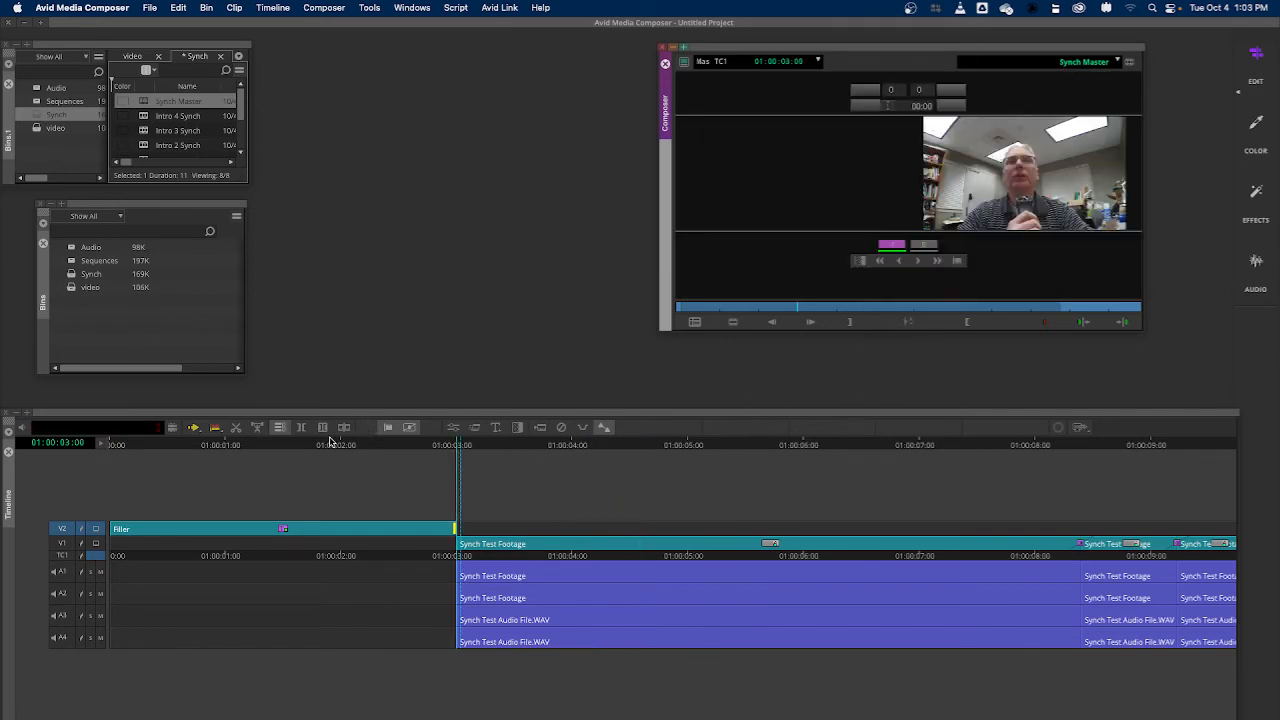
pyautogui.click(389, 429)
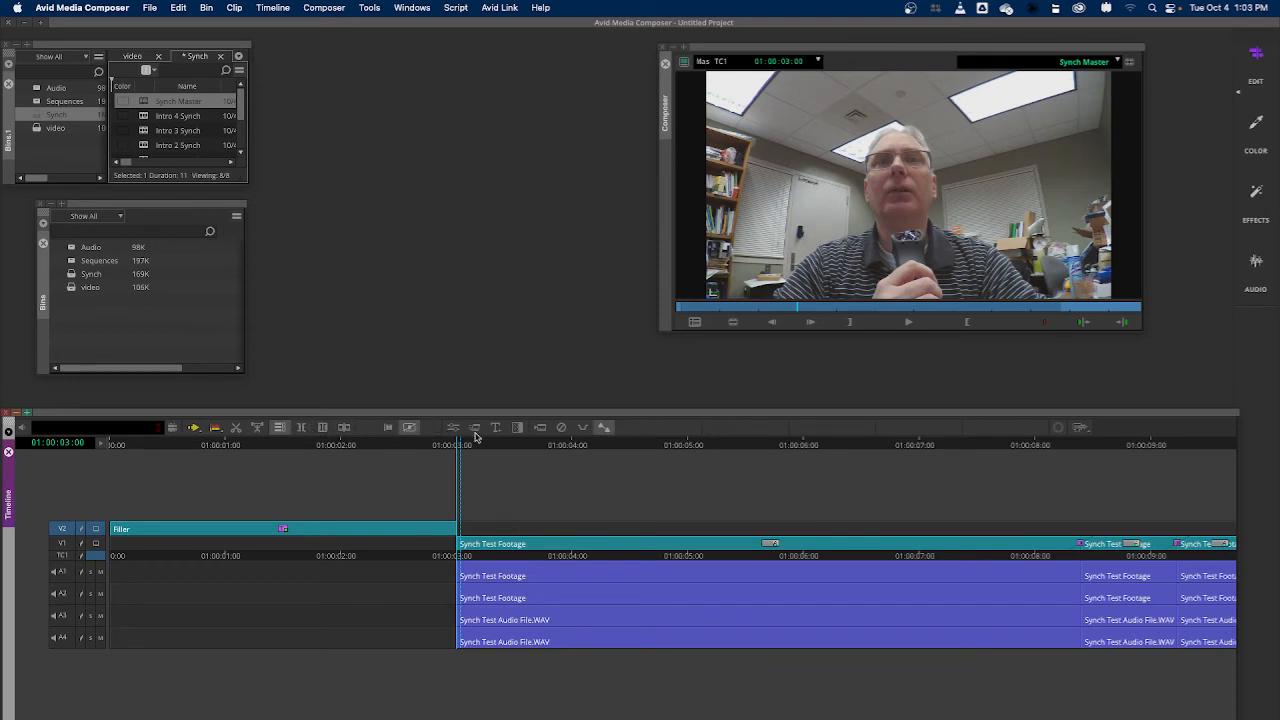
# Add and render Dissolve transitions centered on the 01:00:03:00 cut for V2 and V1, and return the playhead to the sequence start
pyautogui.click(516, 428)
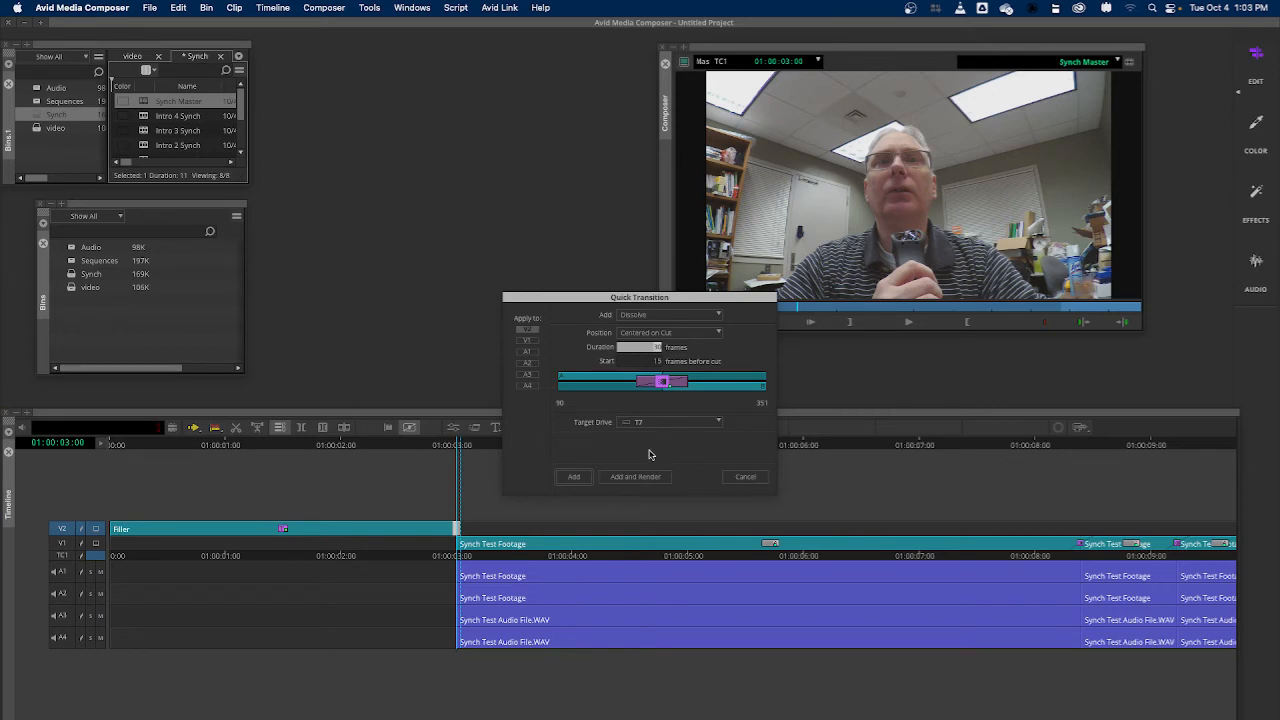
pyautogui.click(635, 476)
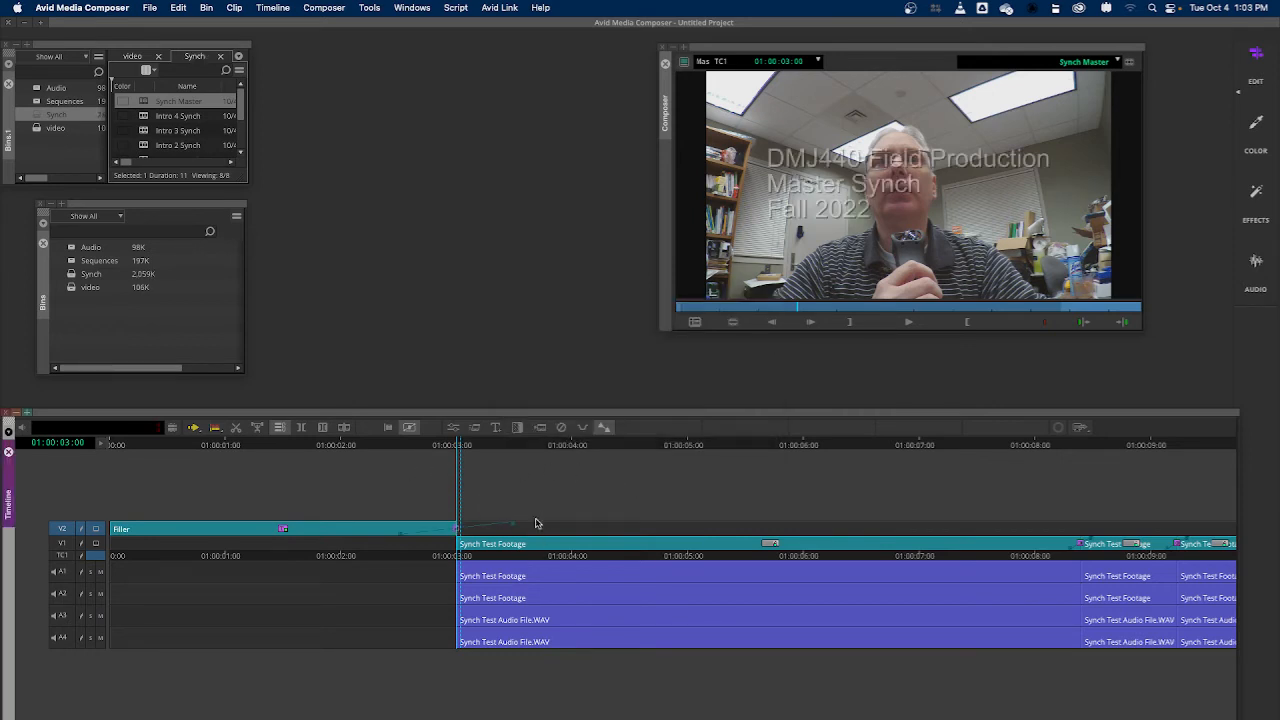
pyautogui.click(65, 544)
pyautogui.click(516, 429)
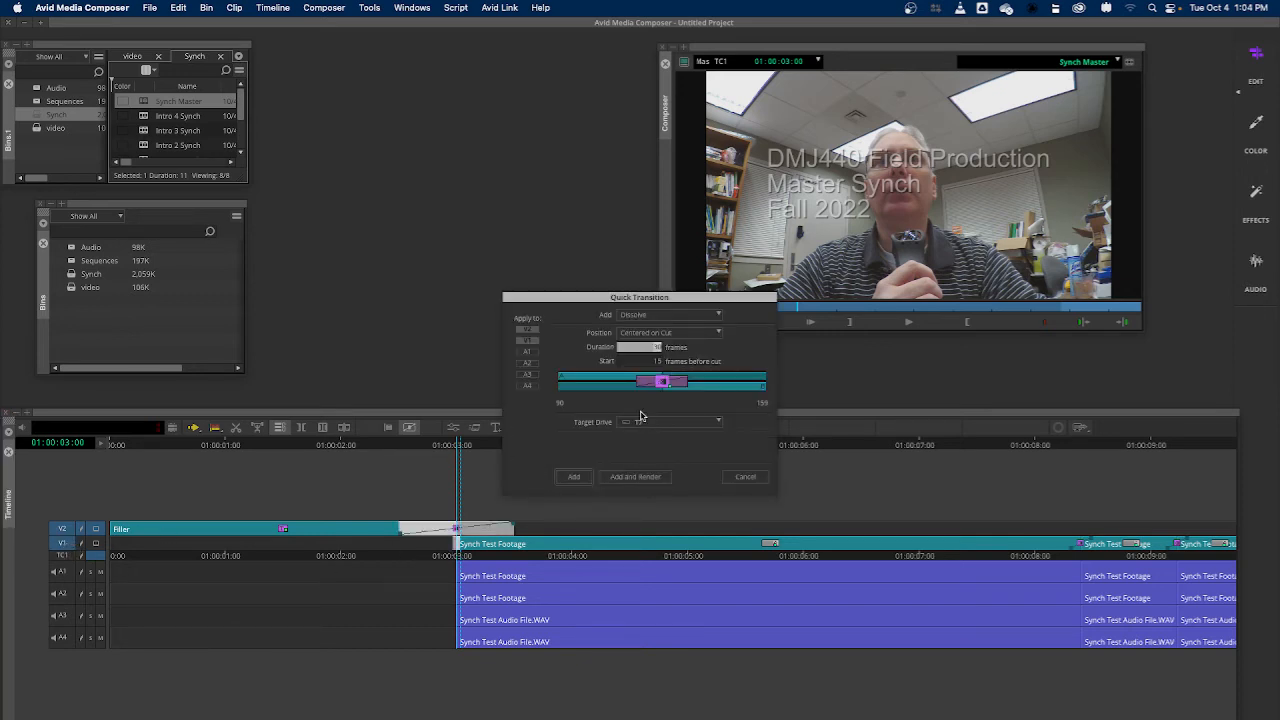
pyautogui.click(636, 477)
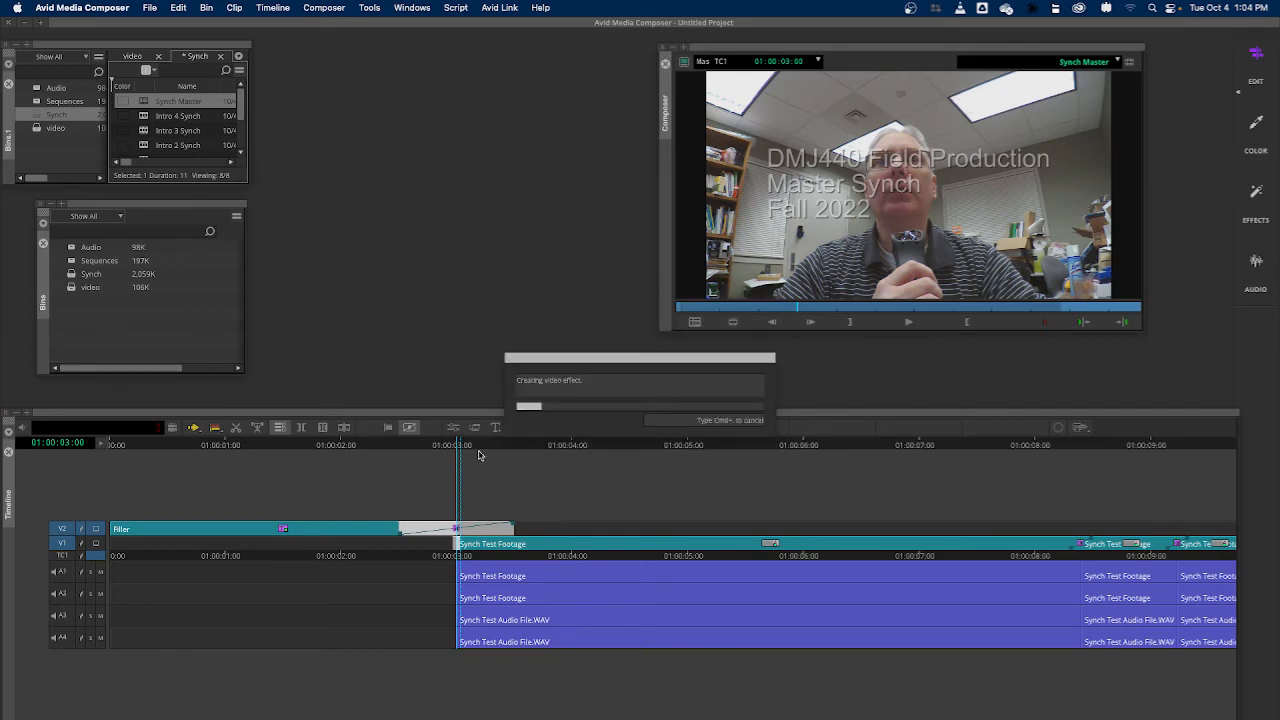
pyautogui.moveTo(462, 445); pyautogui.dragTo(62, 490)
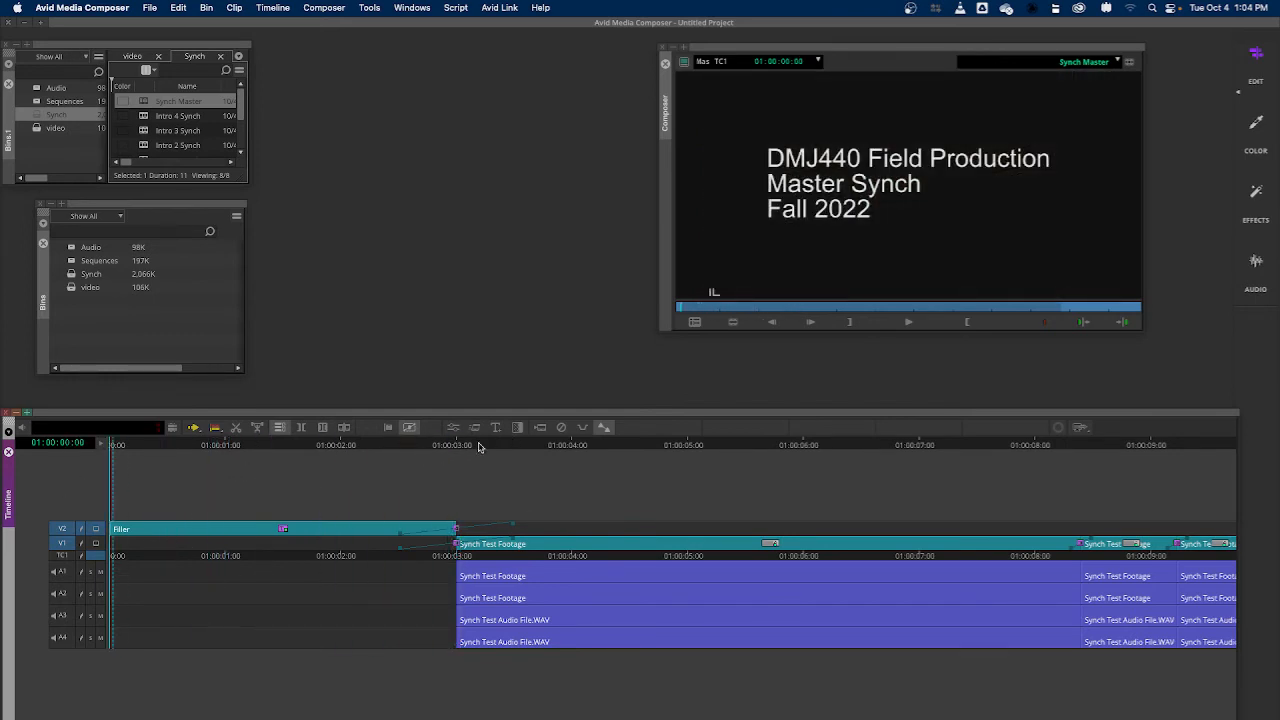
# Add and render a Dissolve centered on the cut at the sequence start, and play back the title opening
pyautogui.click(517, 427)
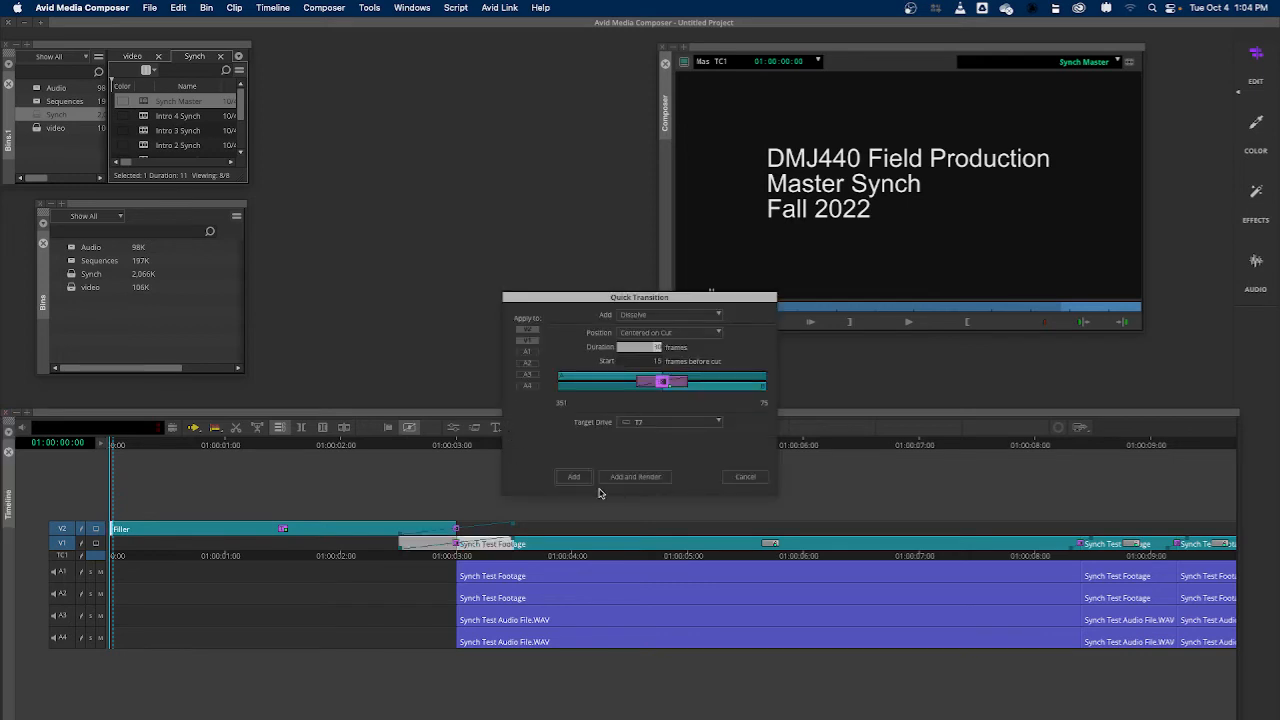
pyautogui.click(640, 477)
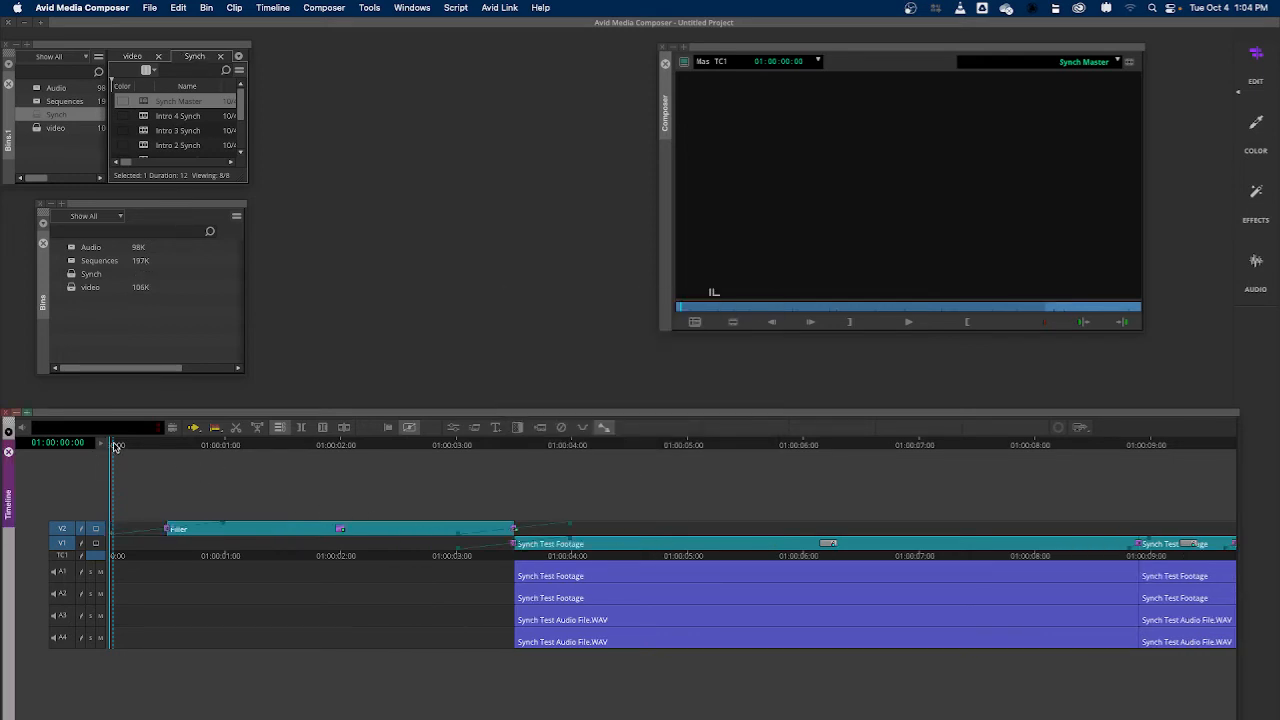
pyautogui.press('space')
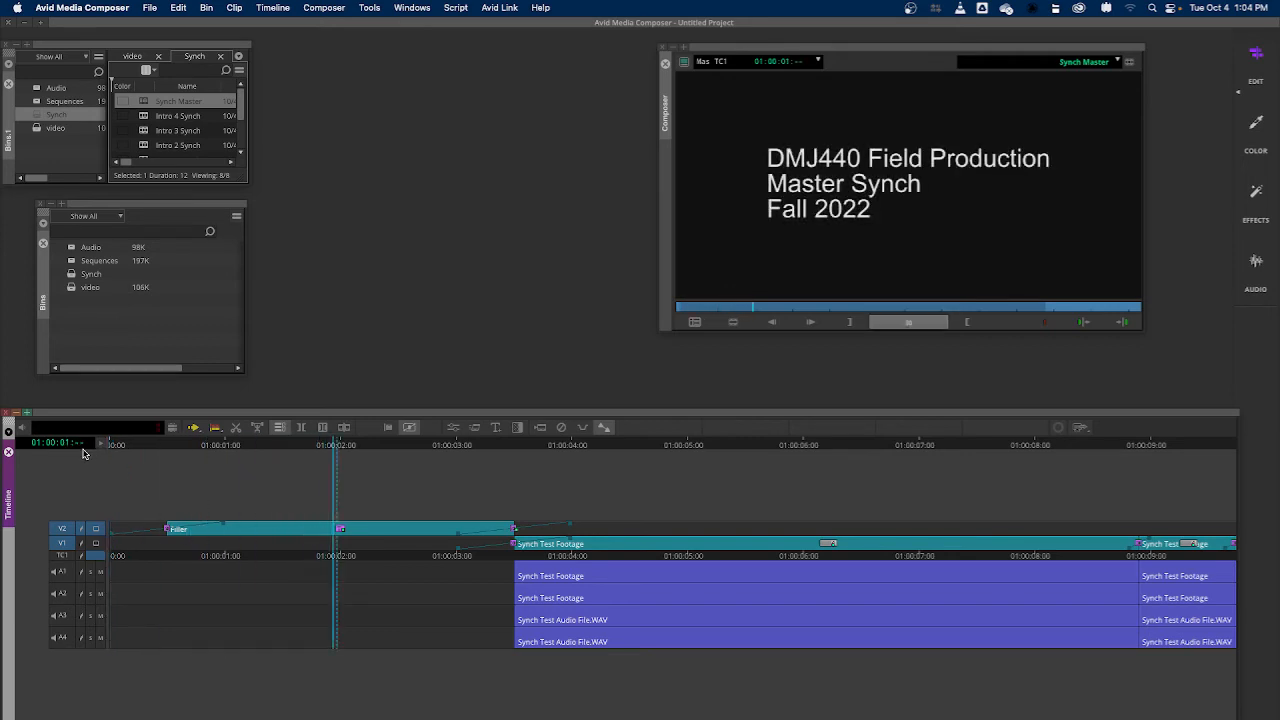
pyautogui.press('space')
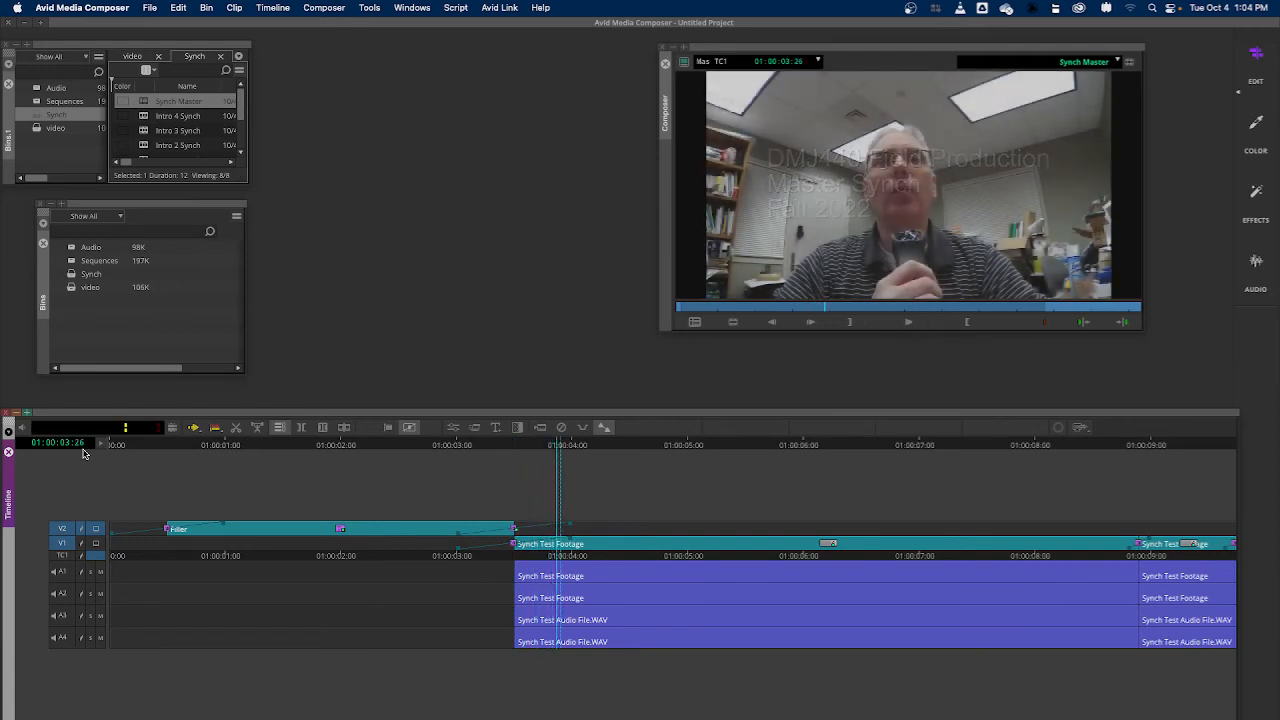
# Remove the dissolve from V1 at the 01:00:03:15 cut, with V2 deselected
pyautogui.moveTo(561, 447); pyautogui.dragTo(518, 448)
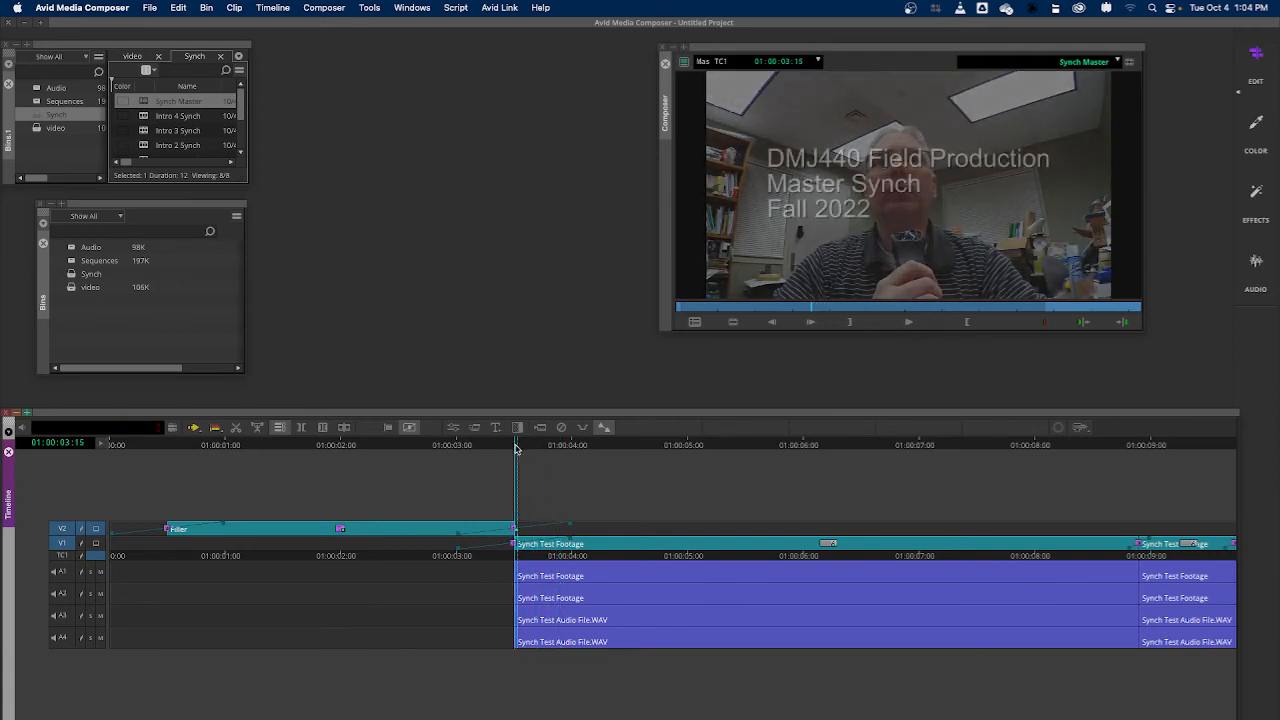
pyautogui.click(62, 545)
pyautogui.click(62, 528)
pyautogui.click(62, 543)
pyautogui.click(561, 428)
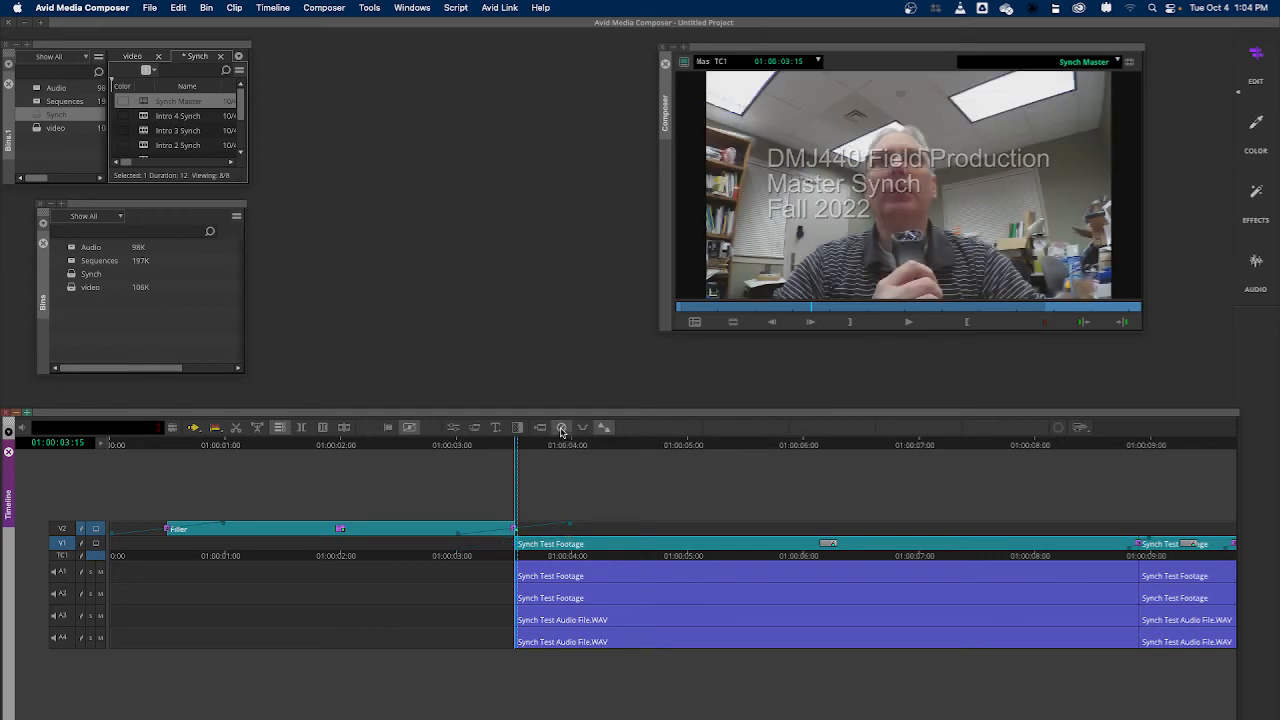
# Remove the V2 dissolves at both ends of the title, at 01:00:00:15 and 01:00:03:15
pyautogui.moveTo(517, 455); pyautogui.dragTo(169, 484)
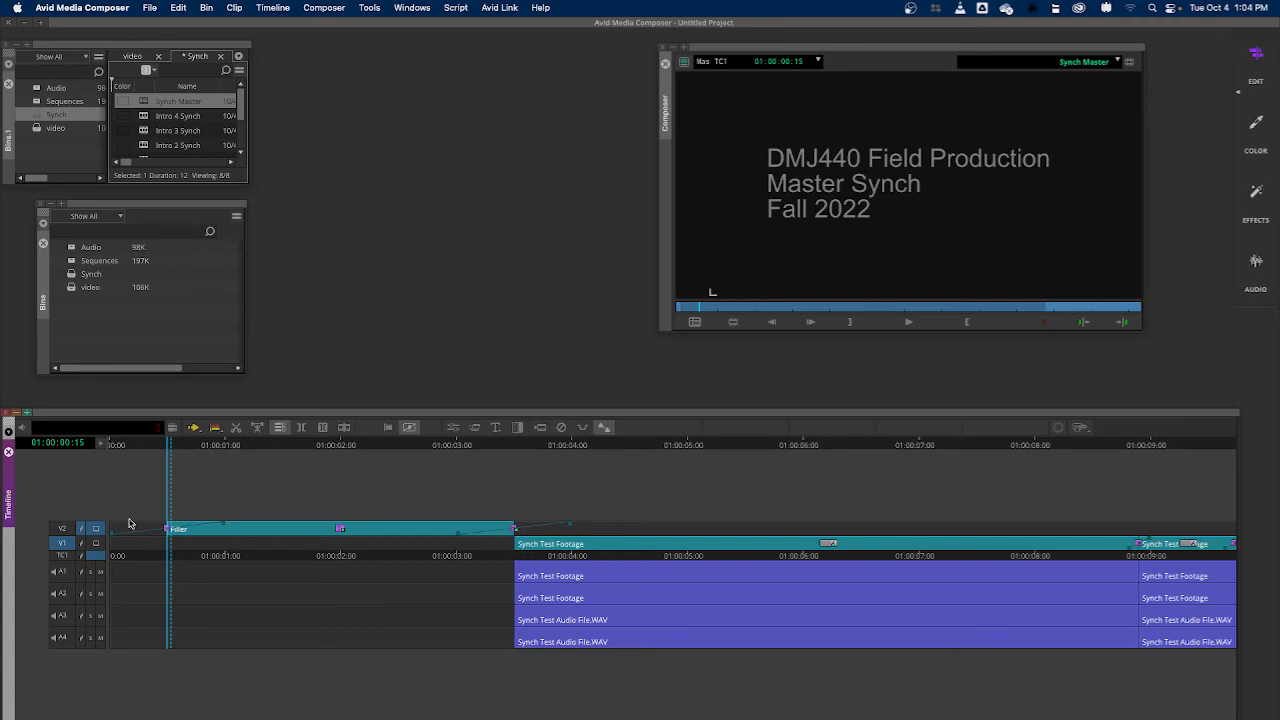
pyautogui.click(62, 528)
pyautogui.moveTo(175, 445); pyautogui.dragTo(500, 458)
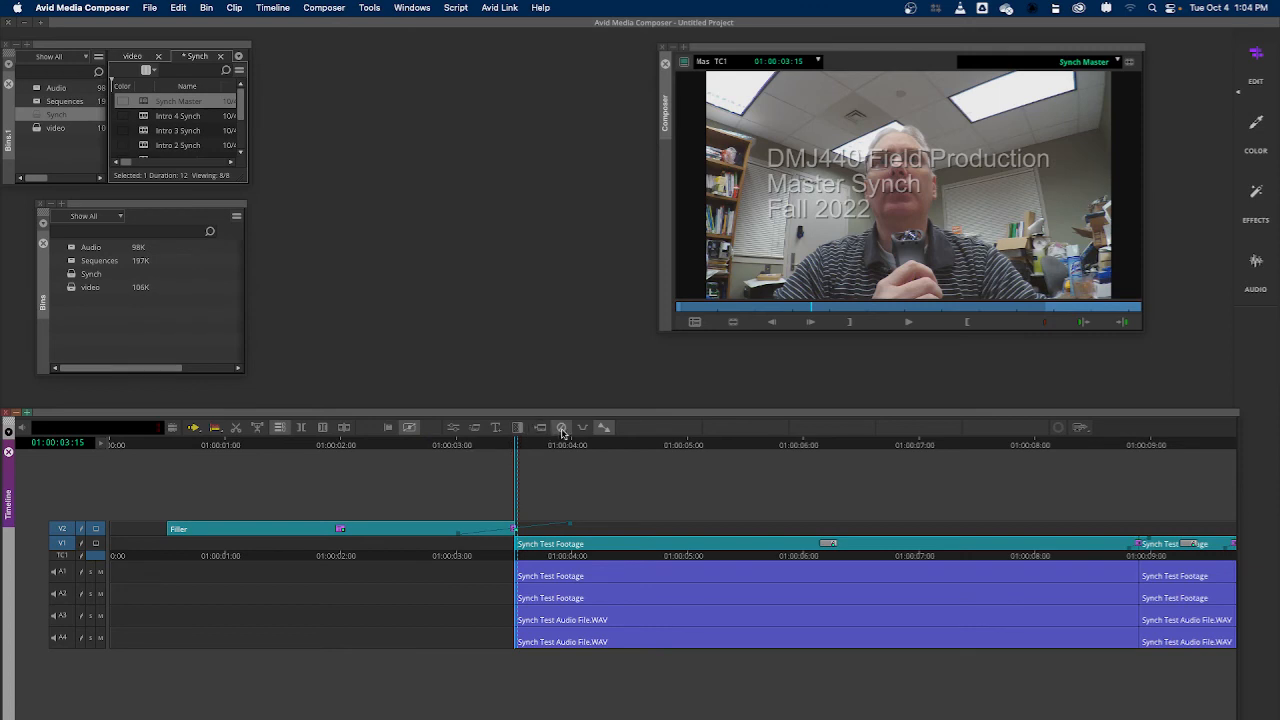
# Deselect V2, enable A1–A4, and add and render Dissolve transitions centered on the 01:00:03:15 cut for V1 and the audio tracks
pyautogui.click(63, 529)
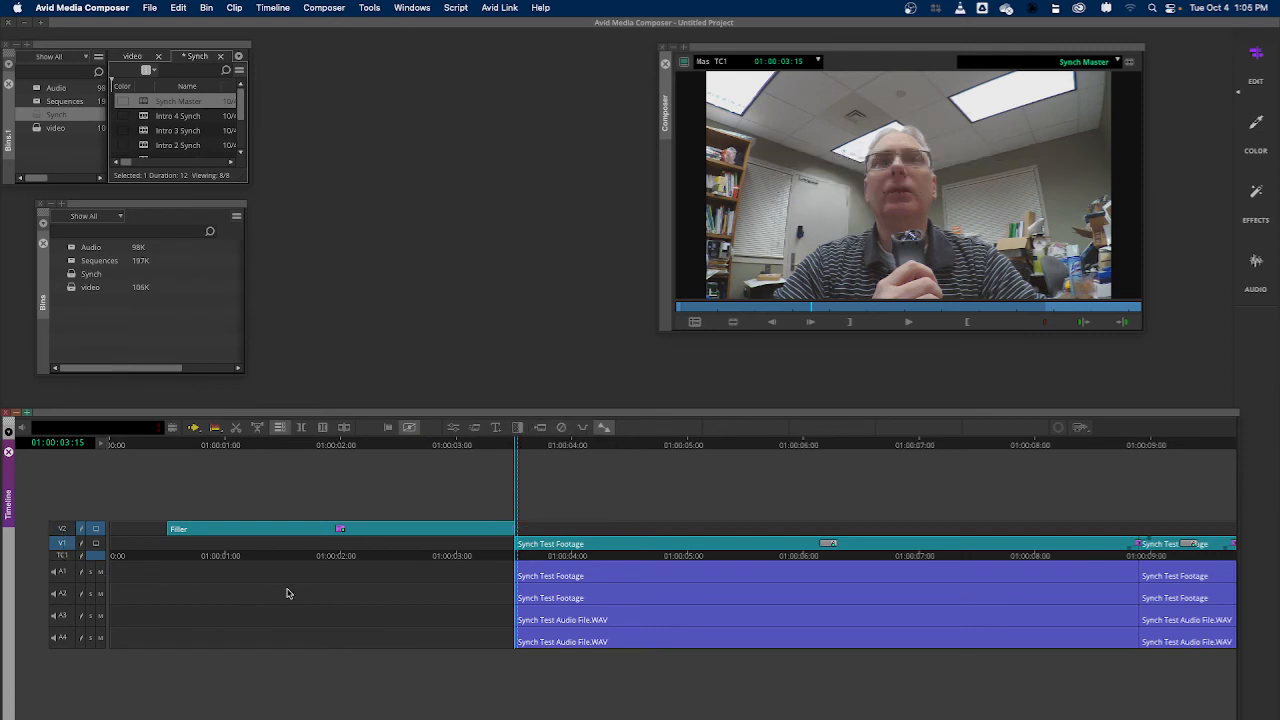
pyautogui.moveTo(65, 575); pyautogui.dragTo(70, 645)
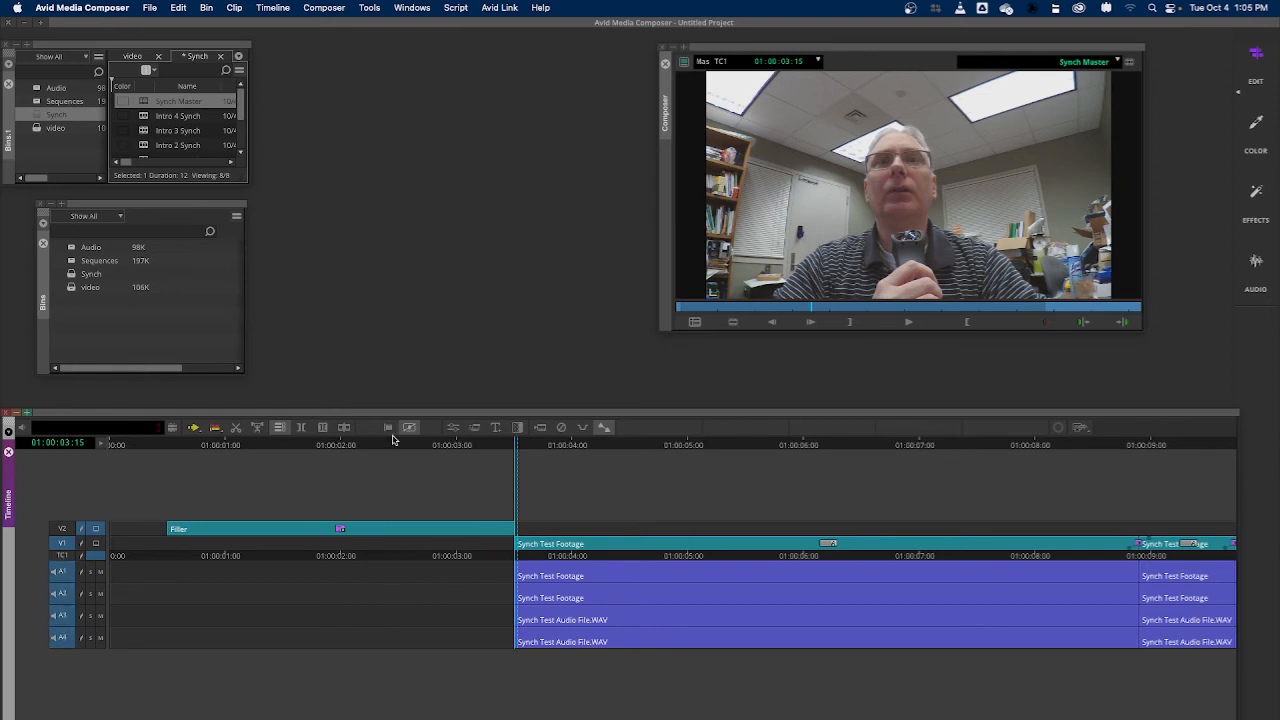
pyautogui.click(517, 428)
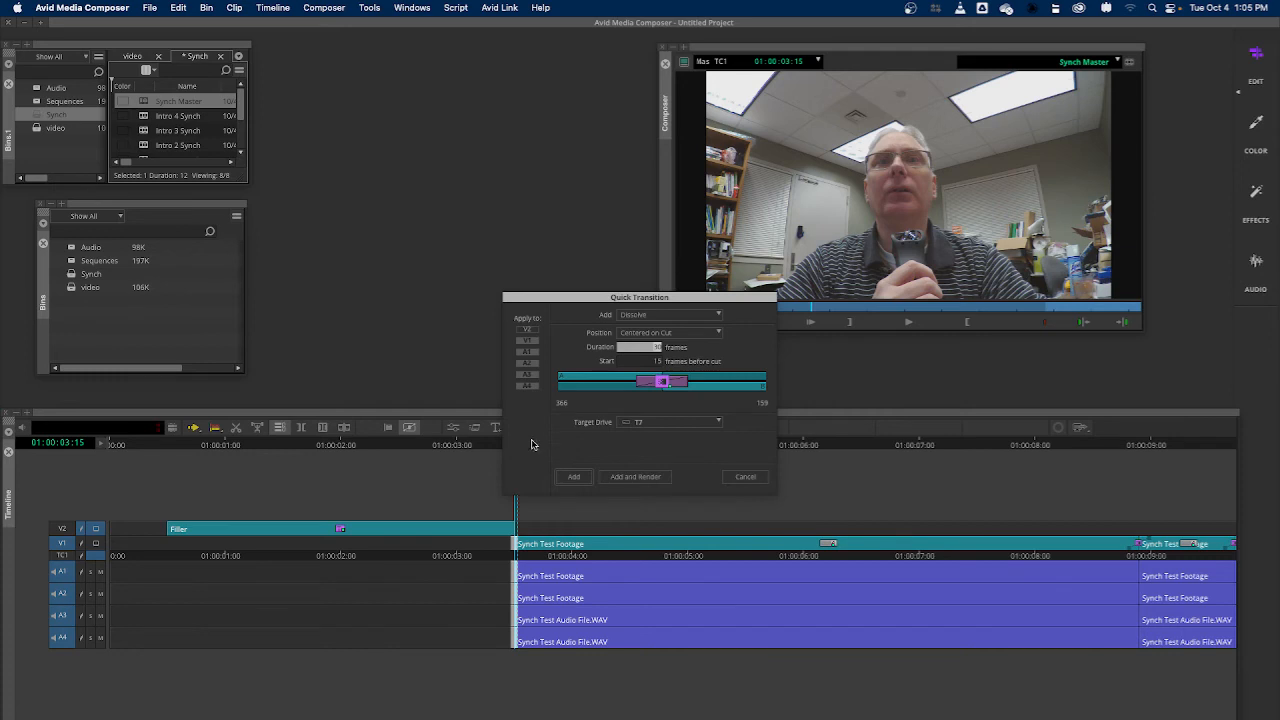
pyautogui.click(632, 477)
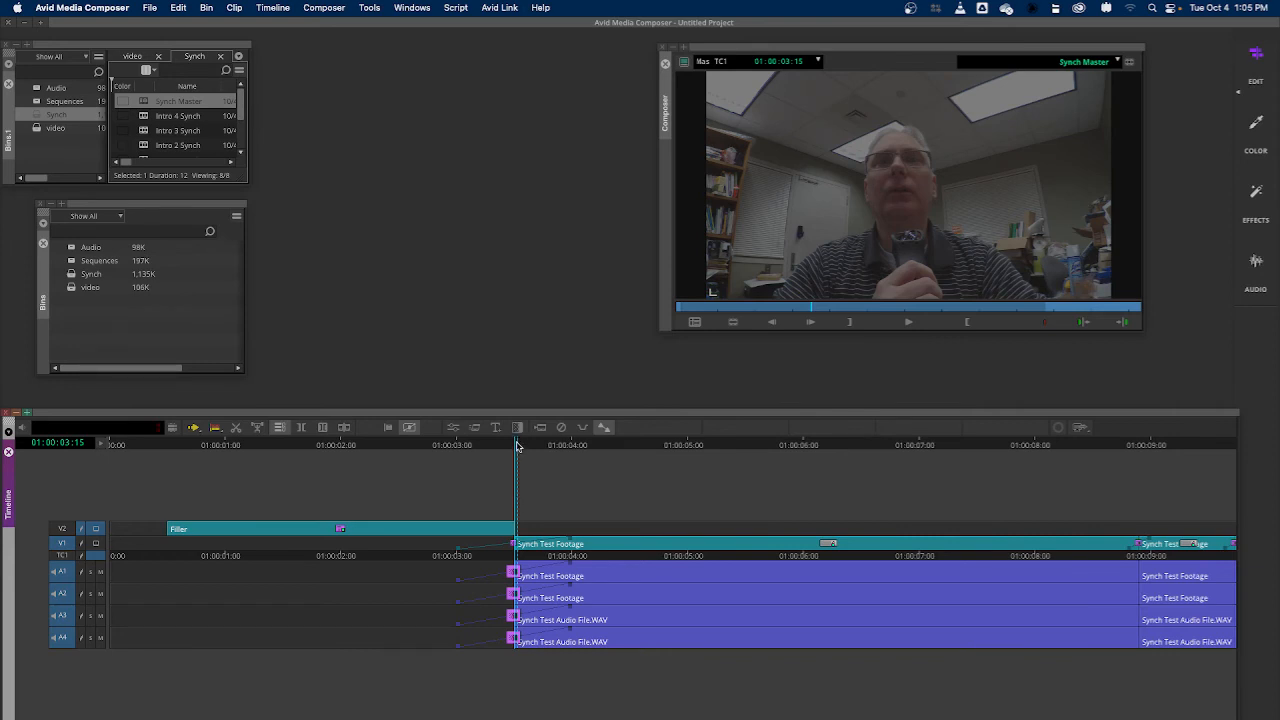
# Select track V2 and move the title segment back to the very start of the sequence
pyautogui.moveTo(518, 446); pyautogui.dragTo(510, 446)
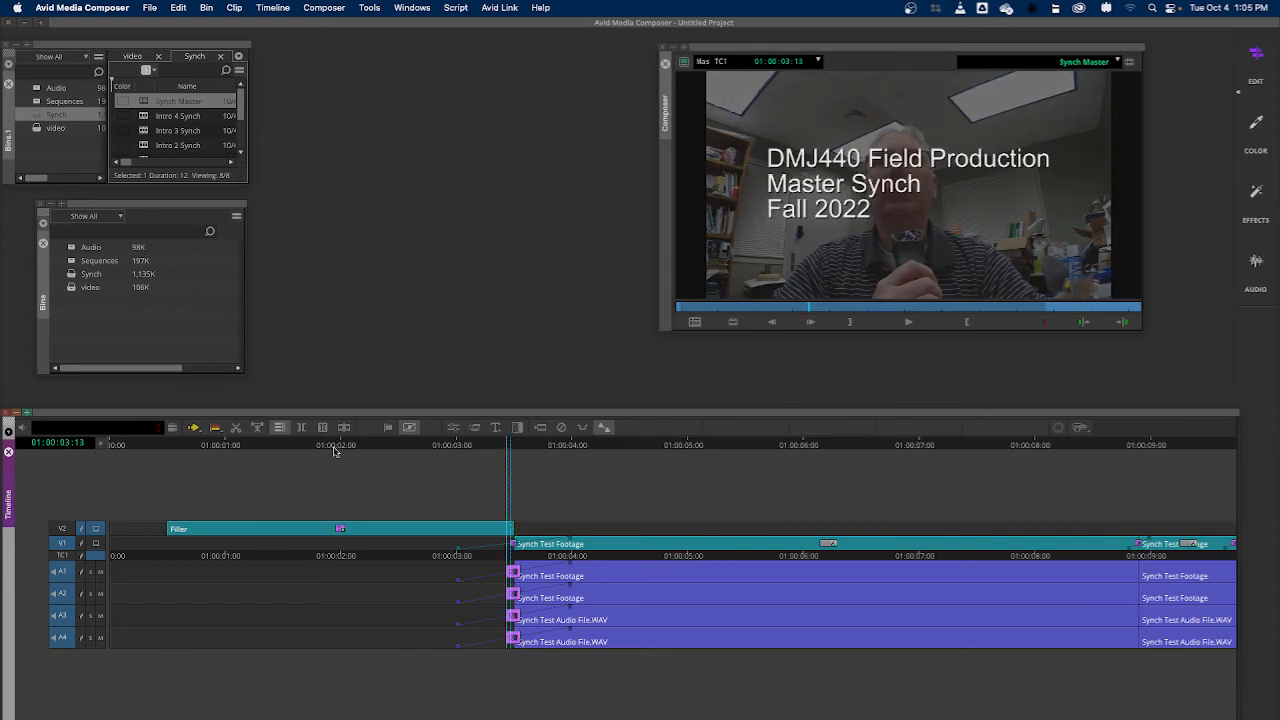
pyautogui.click(62, 529)
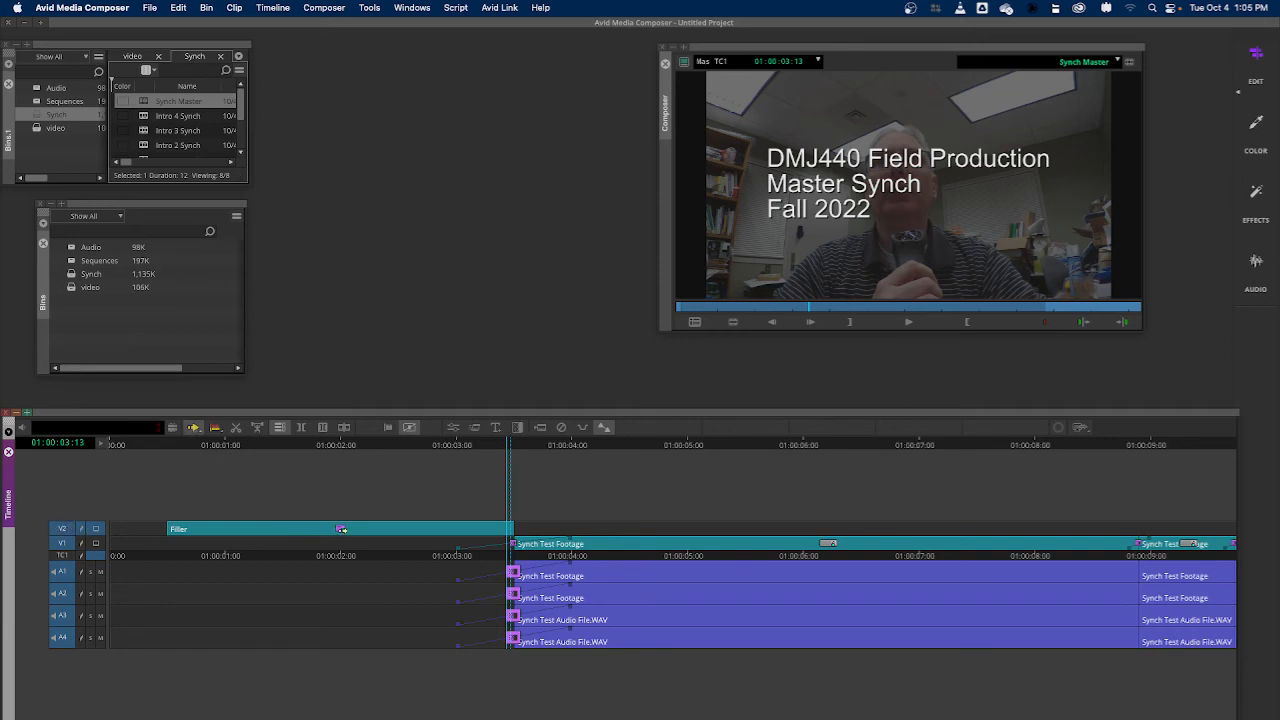
pyautogui.moveTo(365, 529); pyautogui.dragTo(303, 529)
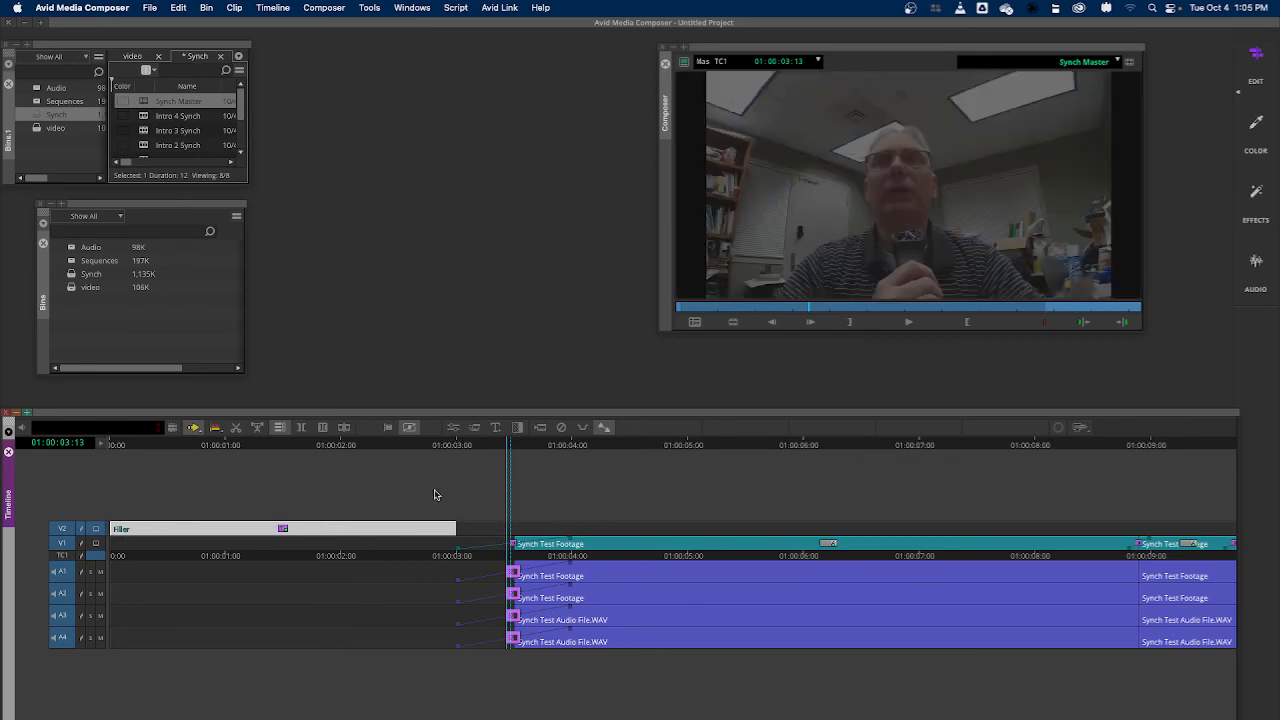
# Play the opening twice from the sequence start to review the title and footage fade-in, and return the playhead to the start
pyautogui.moveTo(510, 443); pyautogui.dragTo(36, 474)
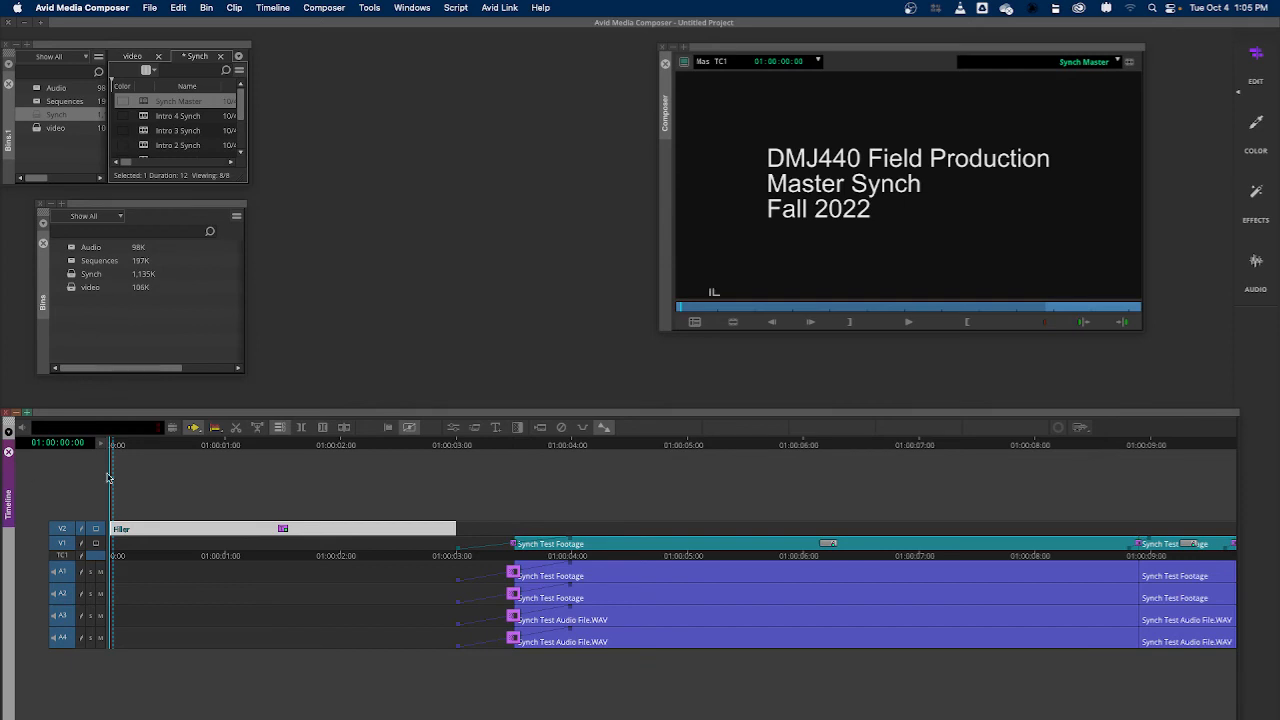
pyautogui.press('space')
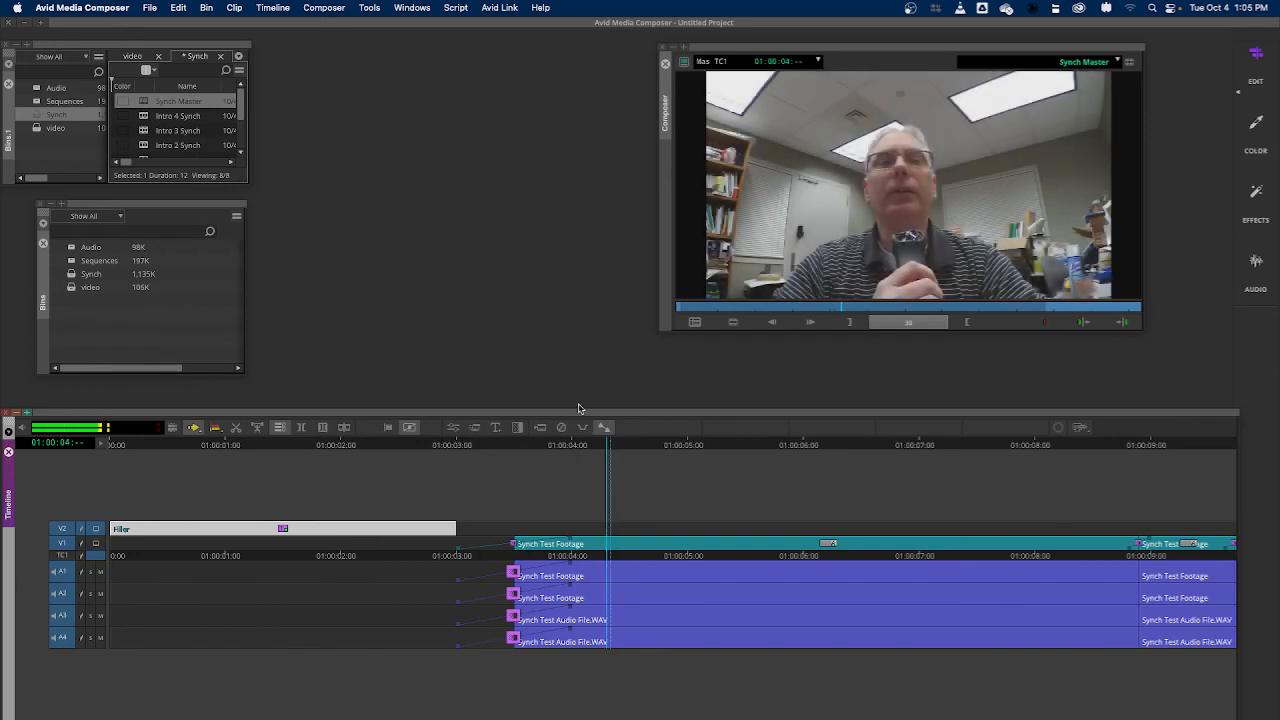
pyautogui.press('space')
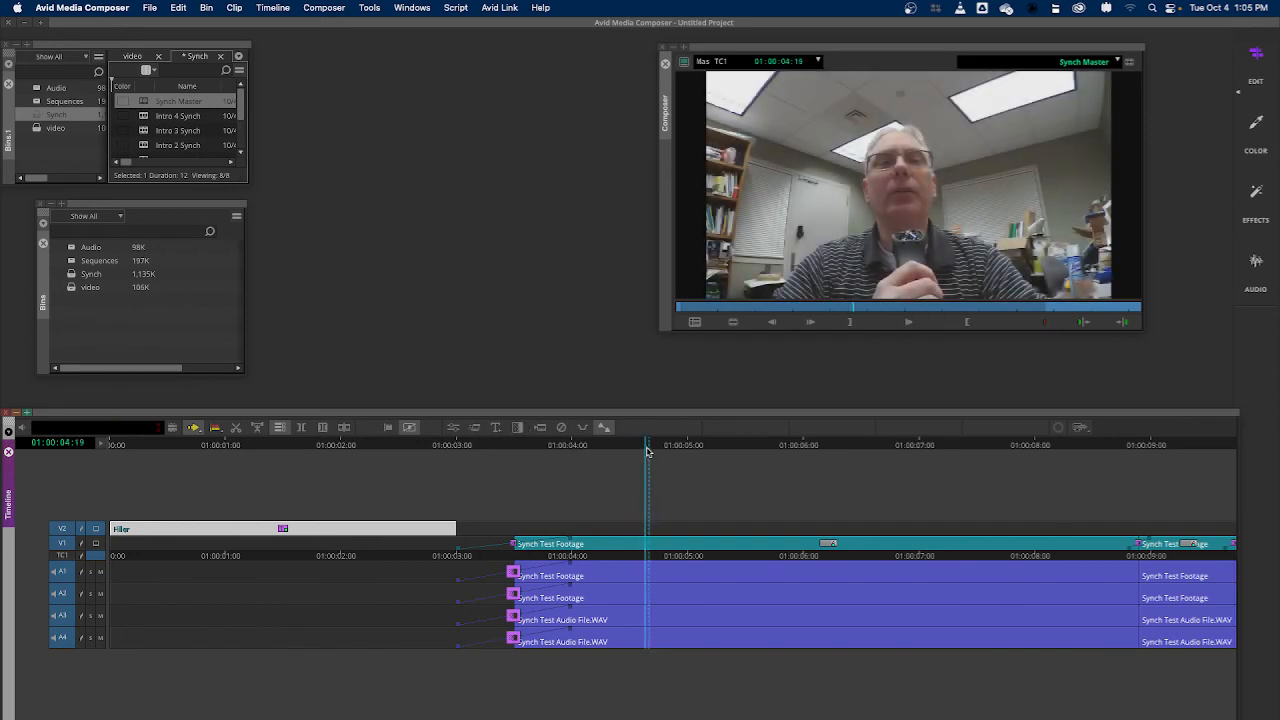
pyautogui.moveTo(647, 451); pyautogui.dragTo(8, 551)
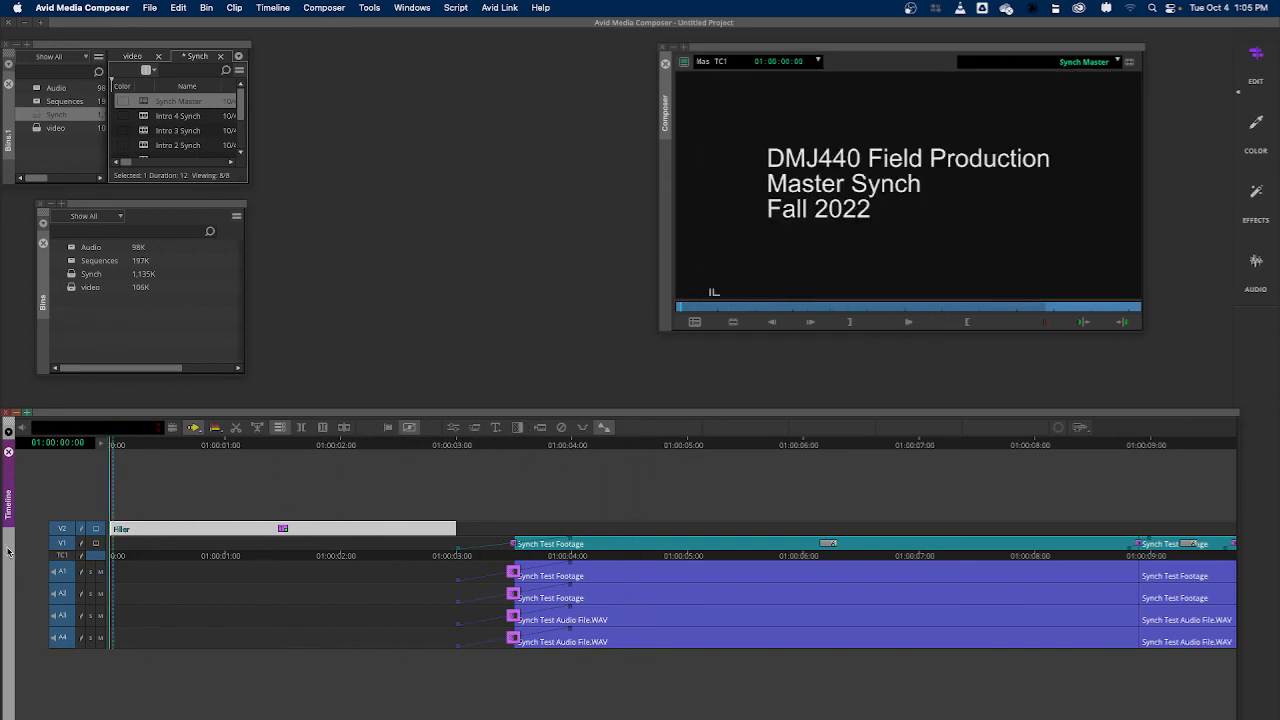
pyautogui.press('space')
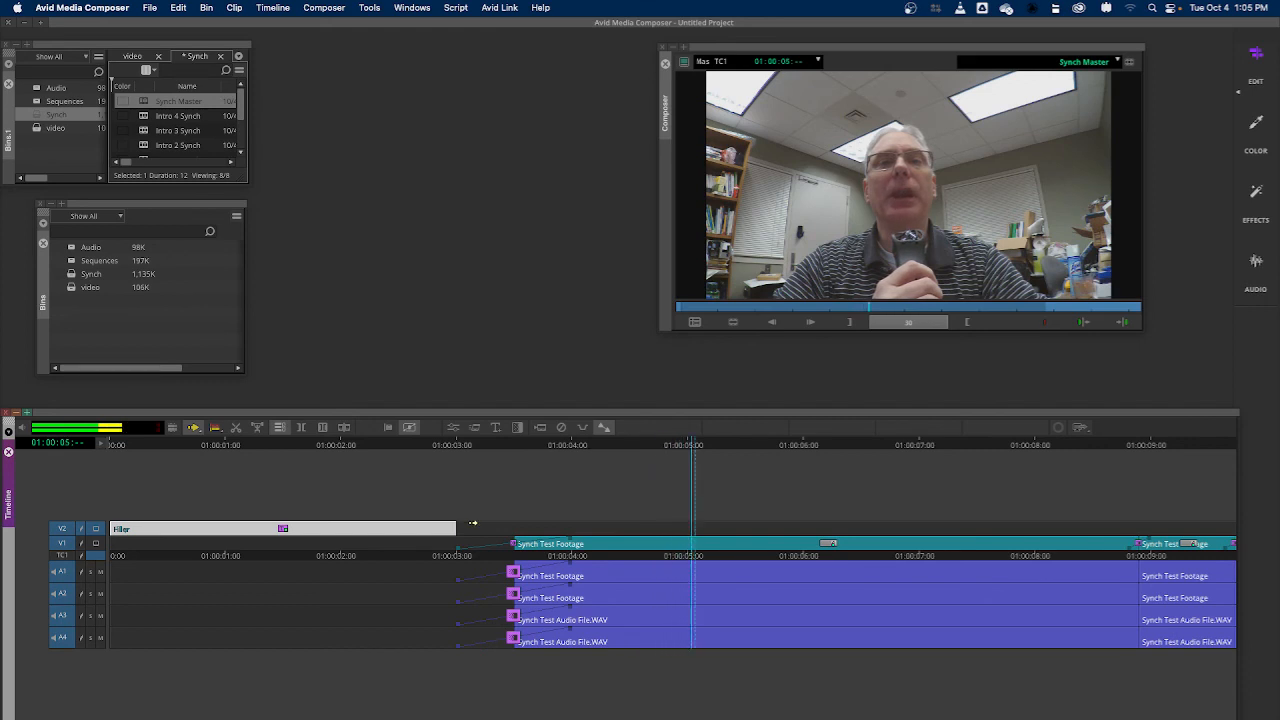
pyautogui.press('space')
pyautogui.moveTo(715, 447); pyautogui.dragTo(14, 503)
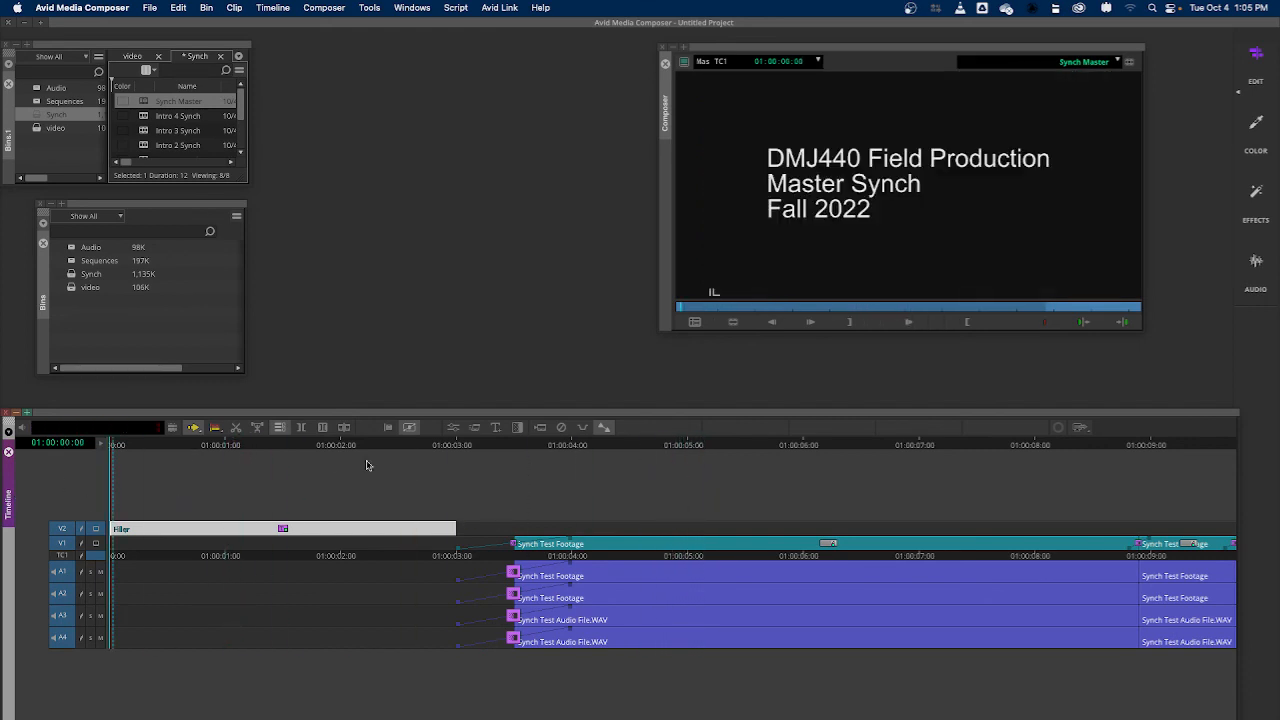
# Mark an IN point at the sequence start, and add and render centered Dissolve transitions at the footage's end at 01:00:12:06
pyautogui.click(851, 329)
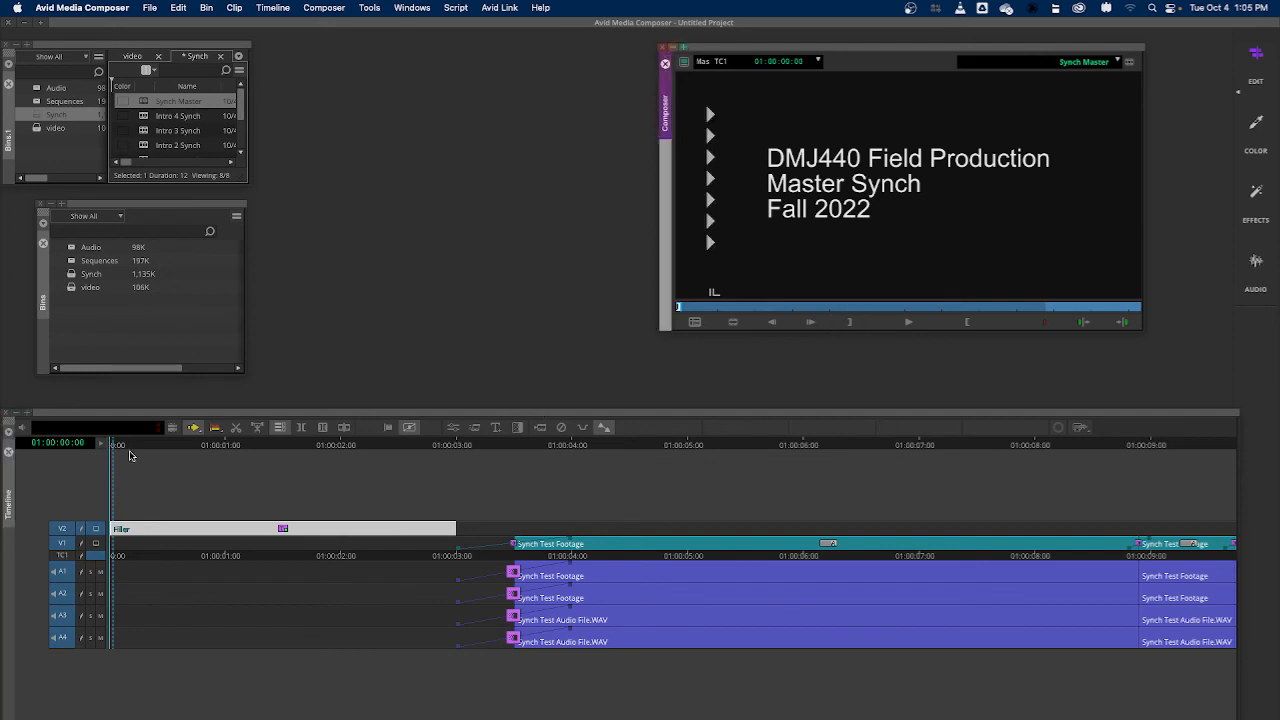
pyautogui.click(1128, 307)
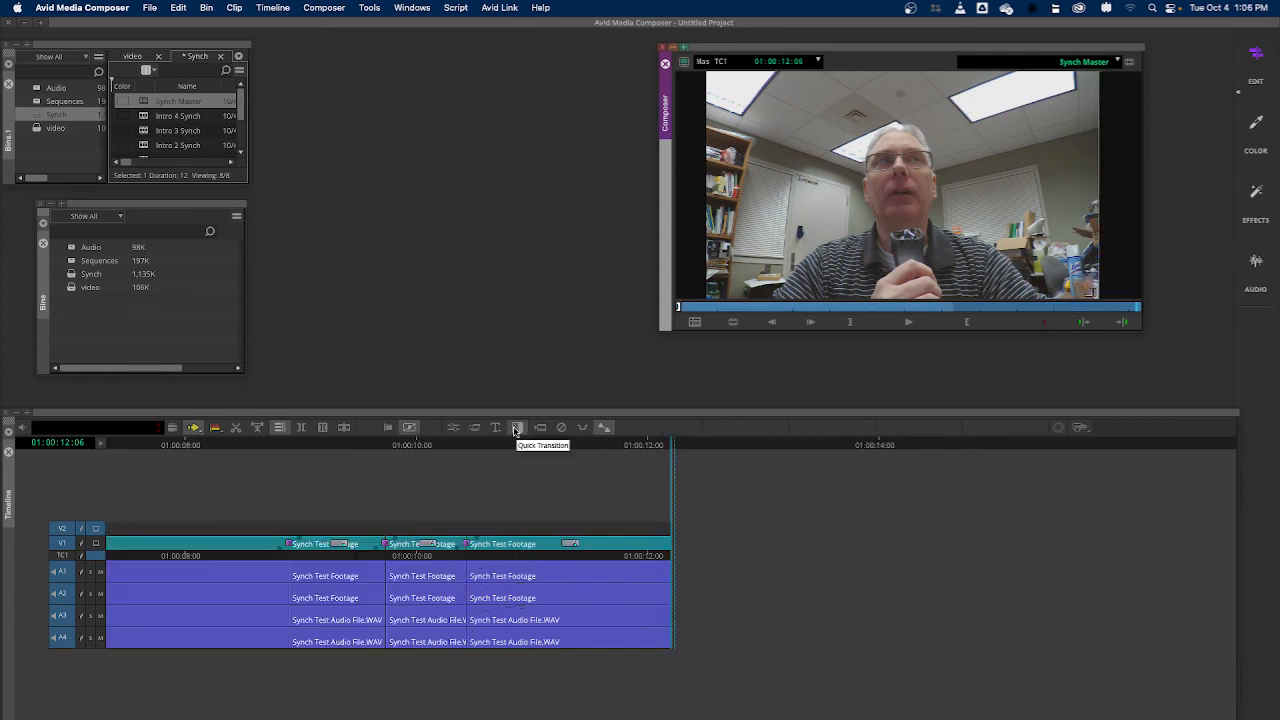
pyautogui.click(516, 430)
pyautogui.click(650, 480)
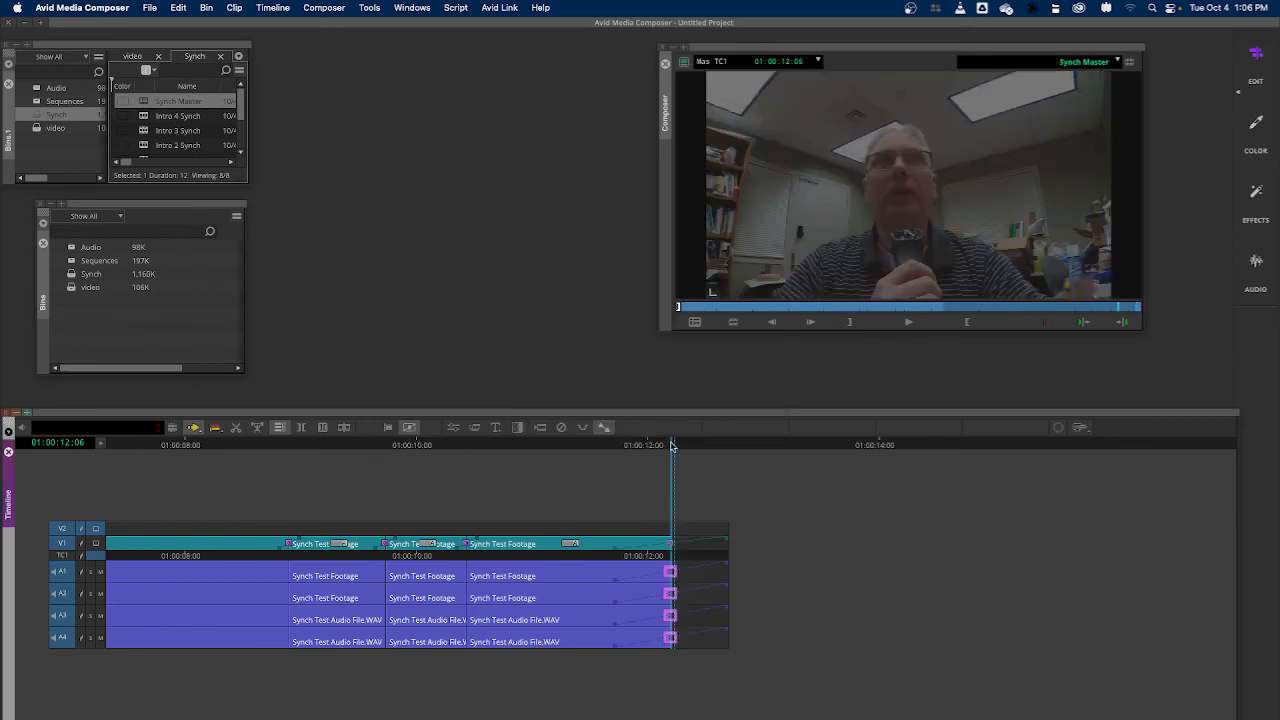
# Mark an OUT point at the sequence end, 01:00:12:21, and fit the whole sequence in the timeline
pyautogui.moveTo(672, 447); pyautogui.dragTo(775, 478)
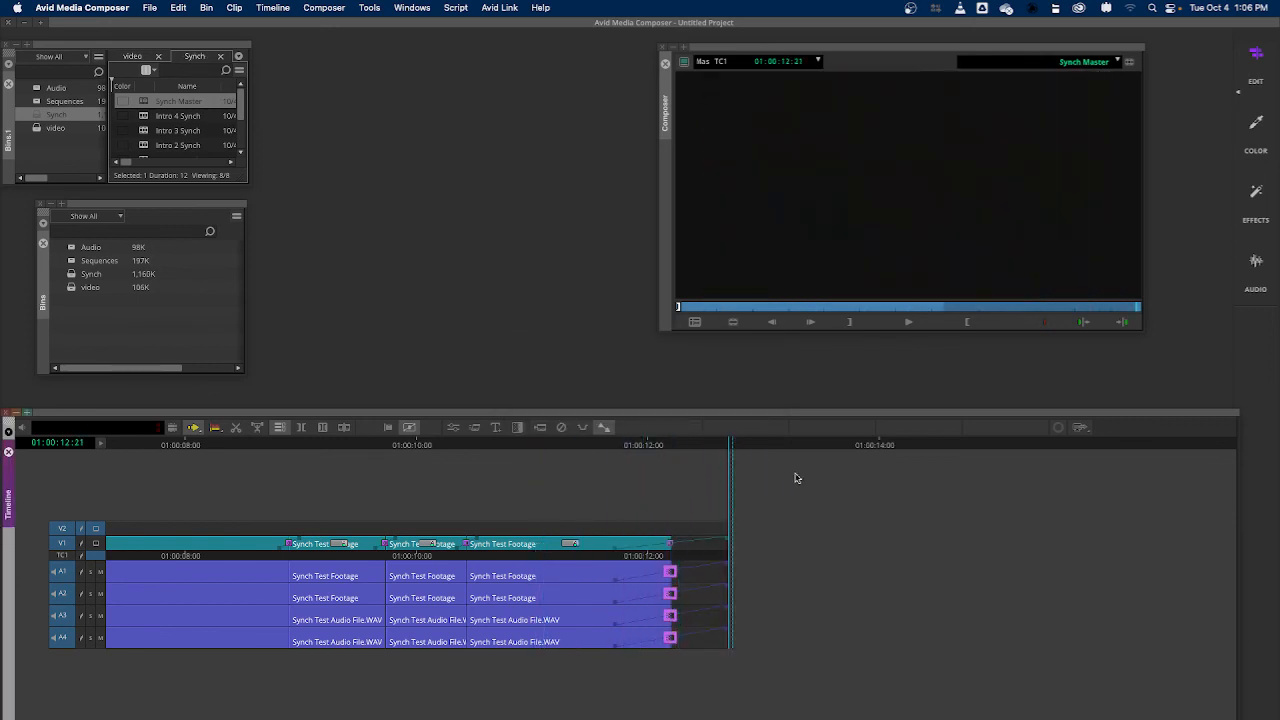
pyautogui.click(966, 321)
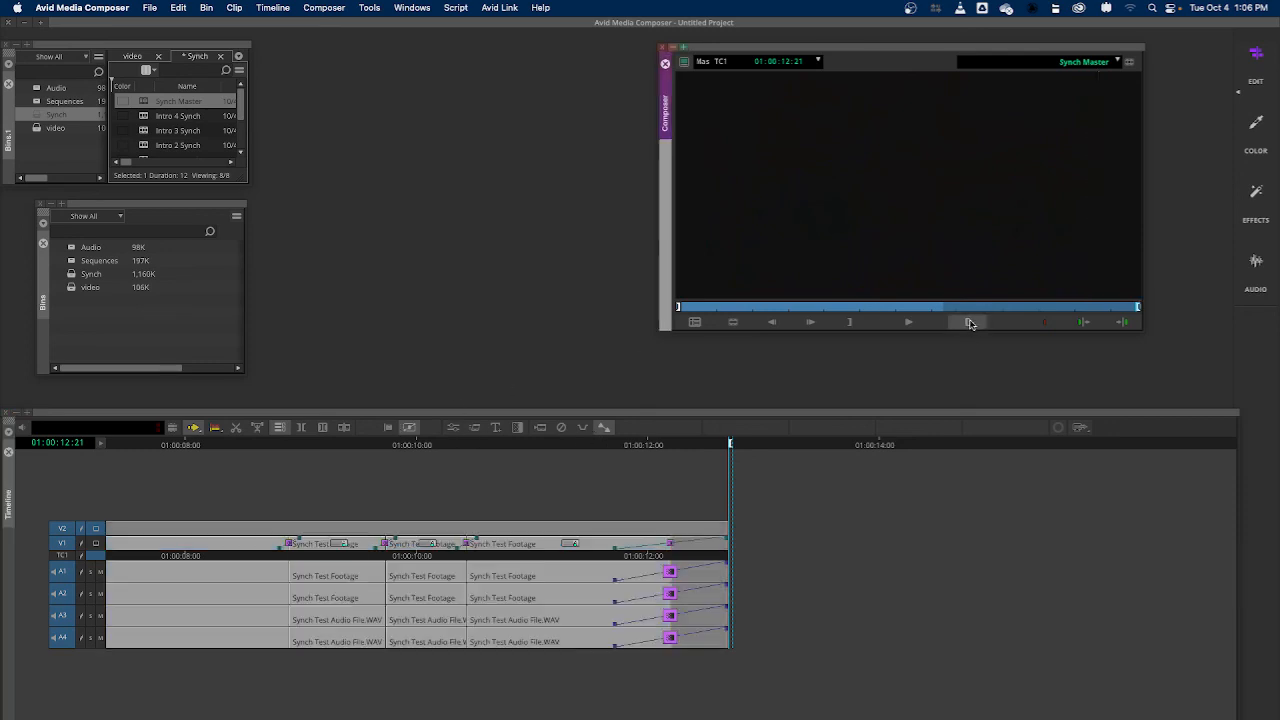
pyautogui.click(729, 449)
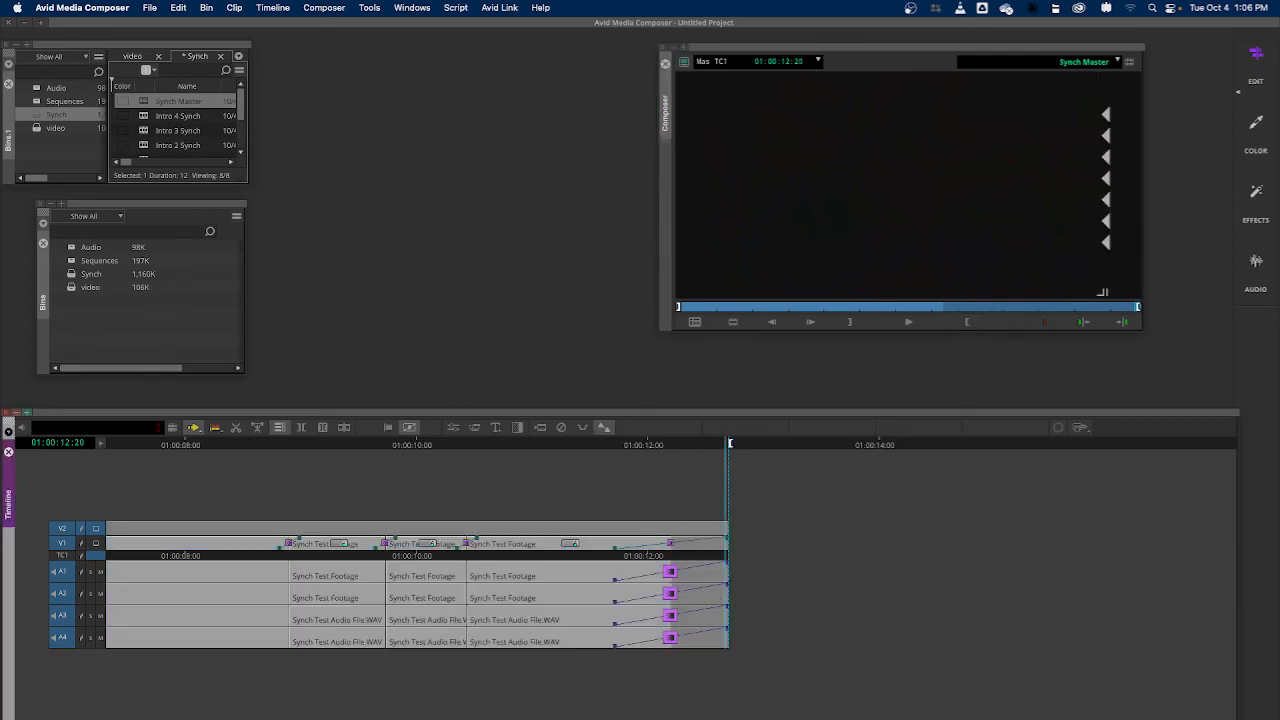
pyautogui.press('super+slash')
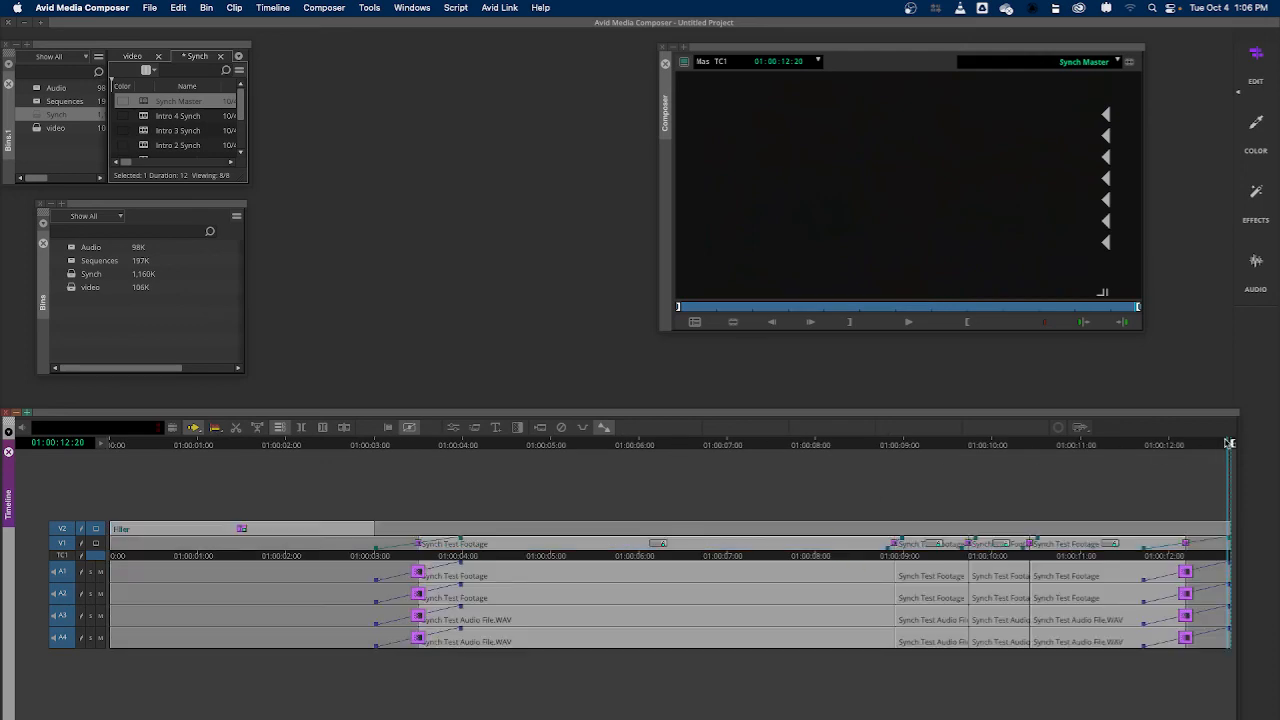
# Render the effects between the IN and OUT points to drive T7 with the Application processing option
pyautogui.moveTo(1229, 443); pyautogui.dragTo(676, 487)
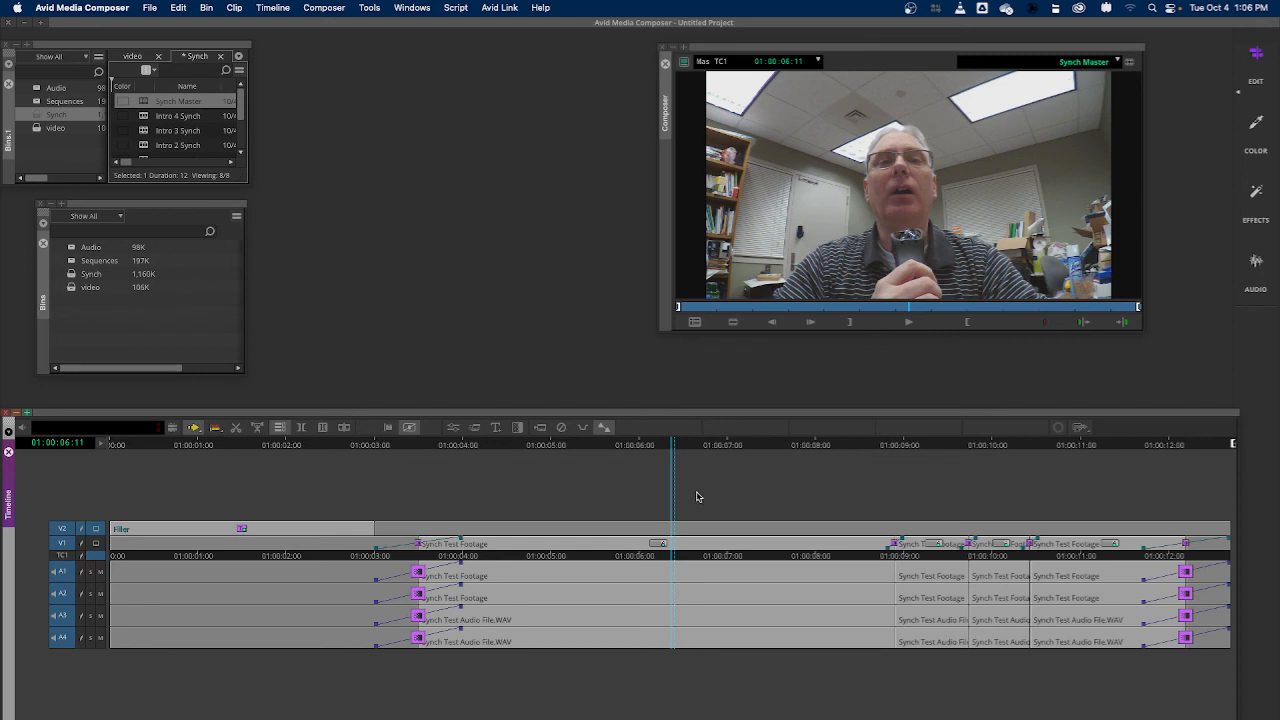
pyautogui.rightClick(696, 495)
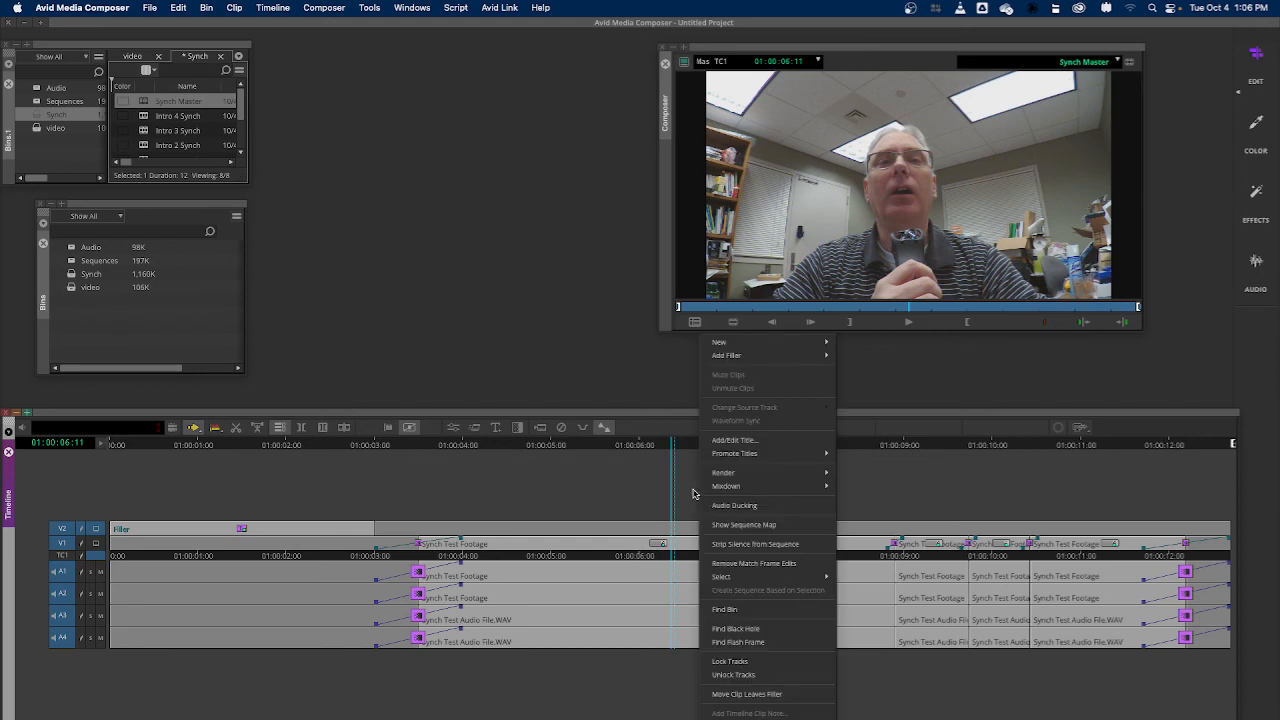
pyautogui.moveTo(740, 474)
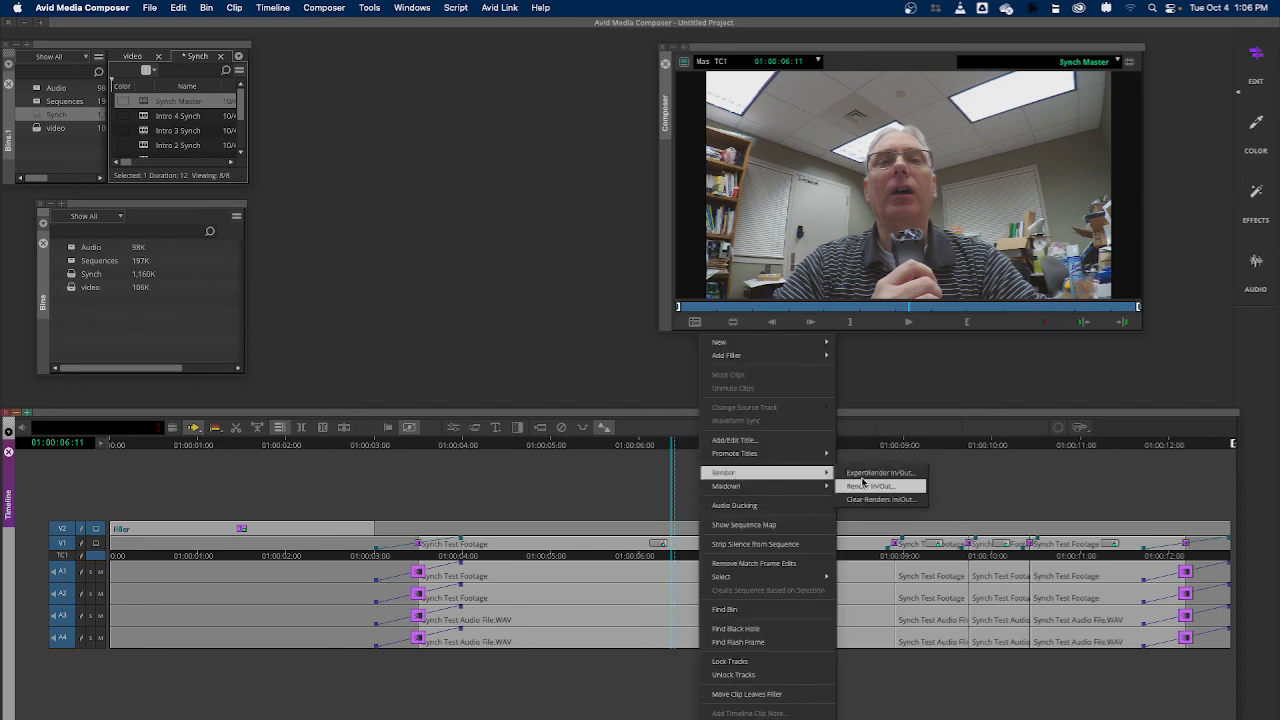
pyautogui.click(863, 485)
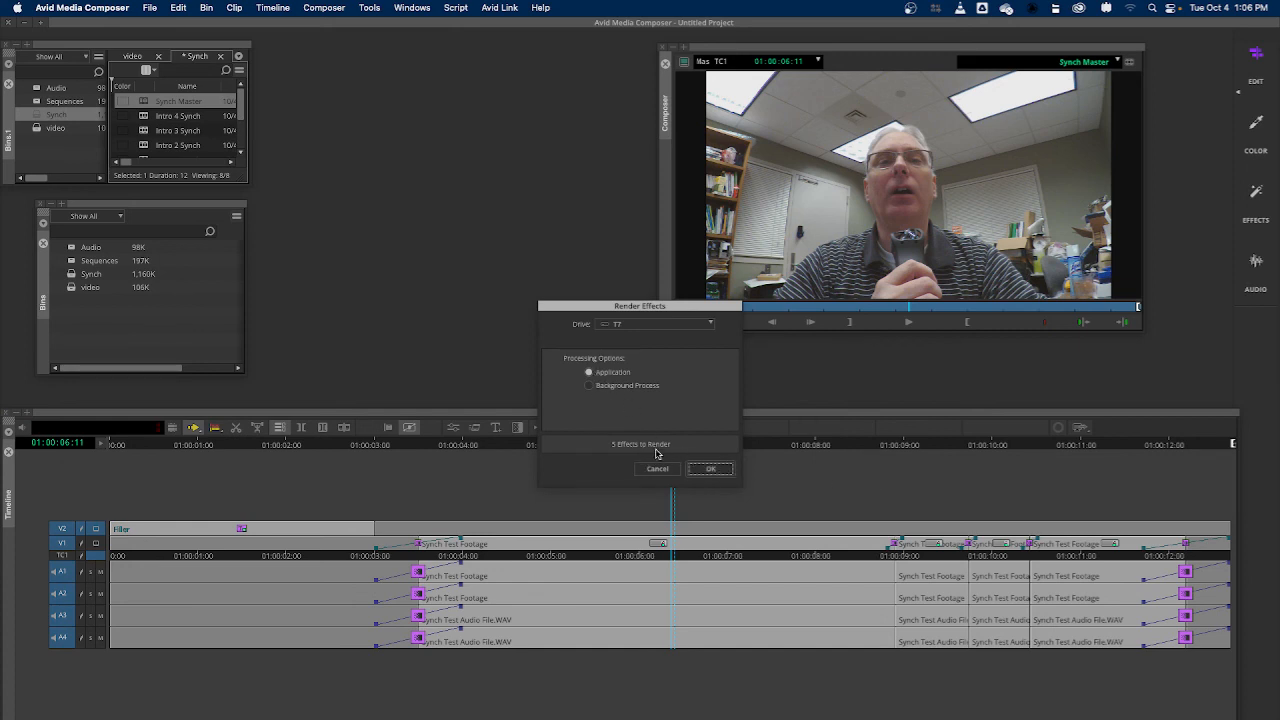
pyautogui.click(710, 469)
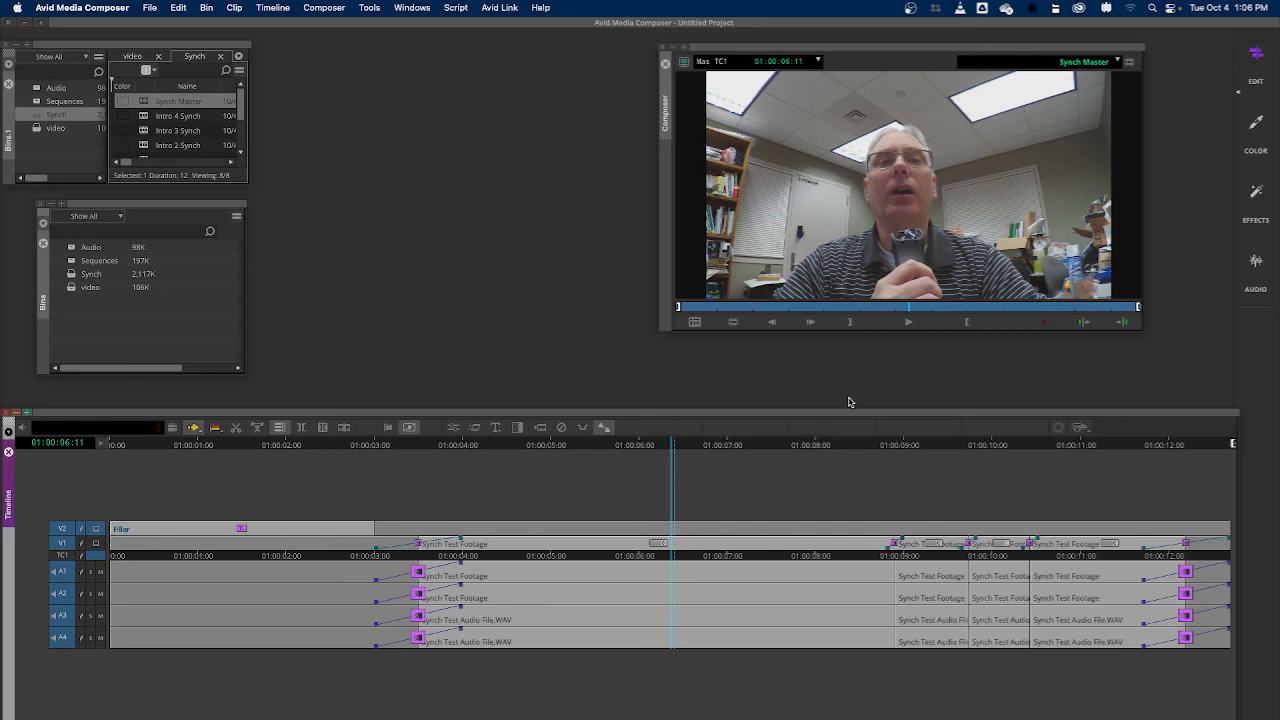
# Clear the IN and OUT marks from the sequence and save all bins
pyautogui.press('super+a')
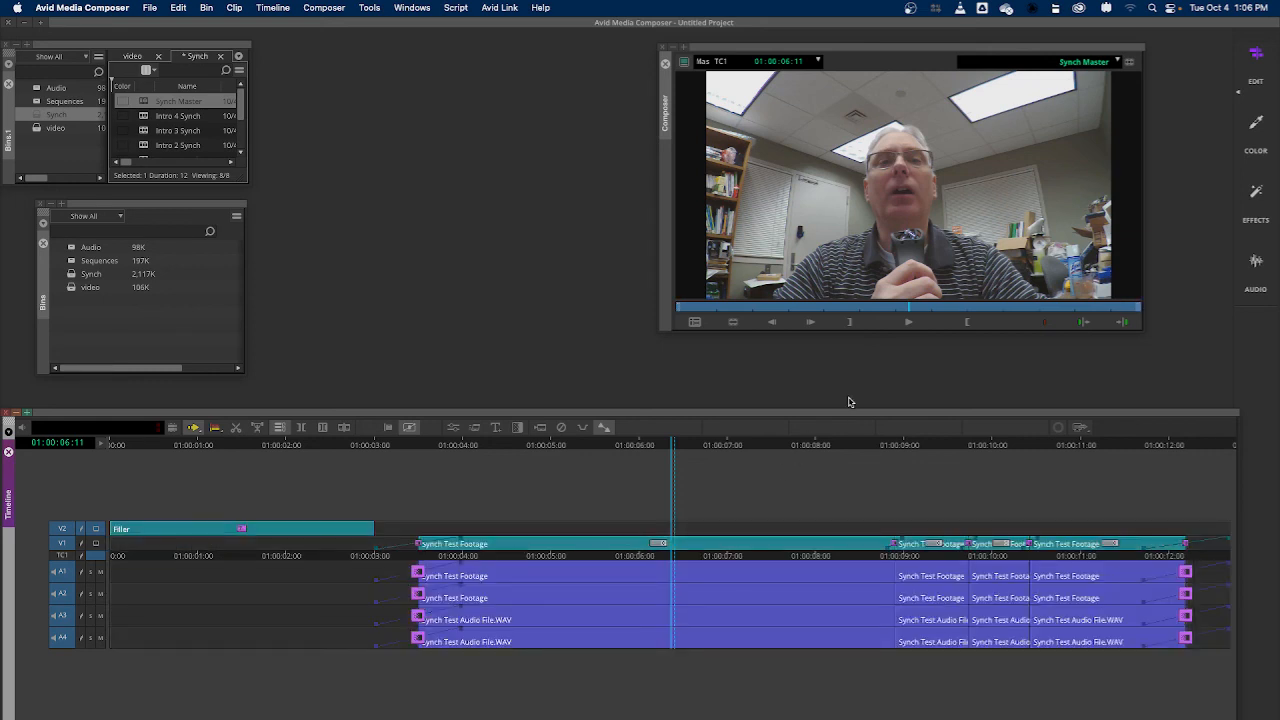
pyautogui.click(148, 9)
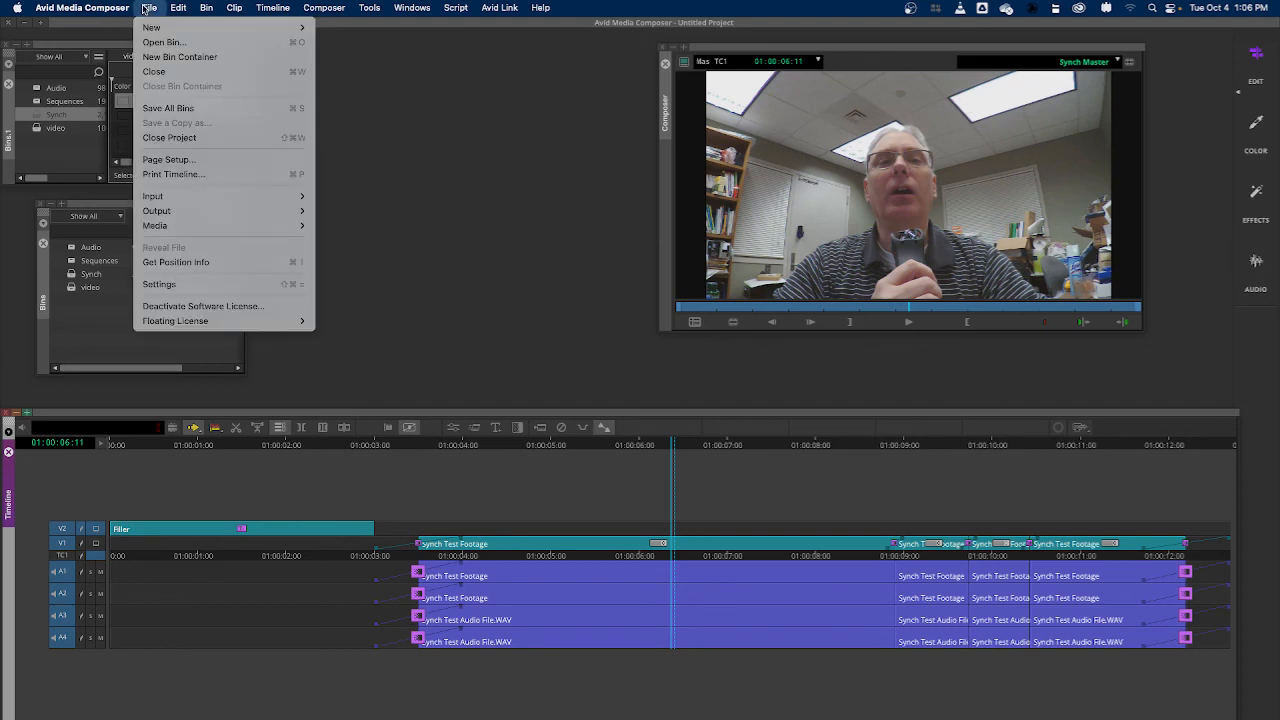
pyautogui.click(172, 108)
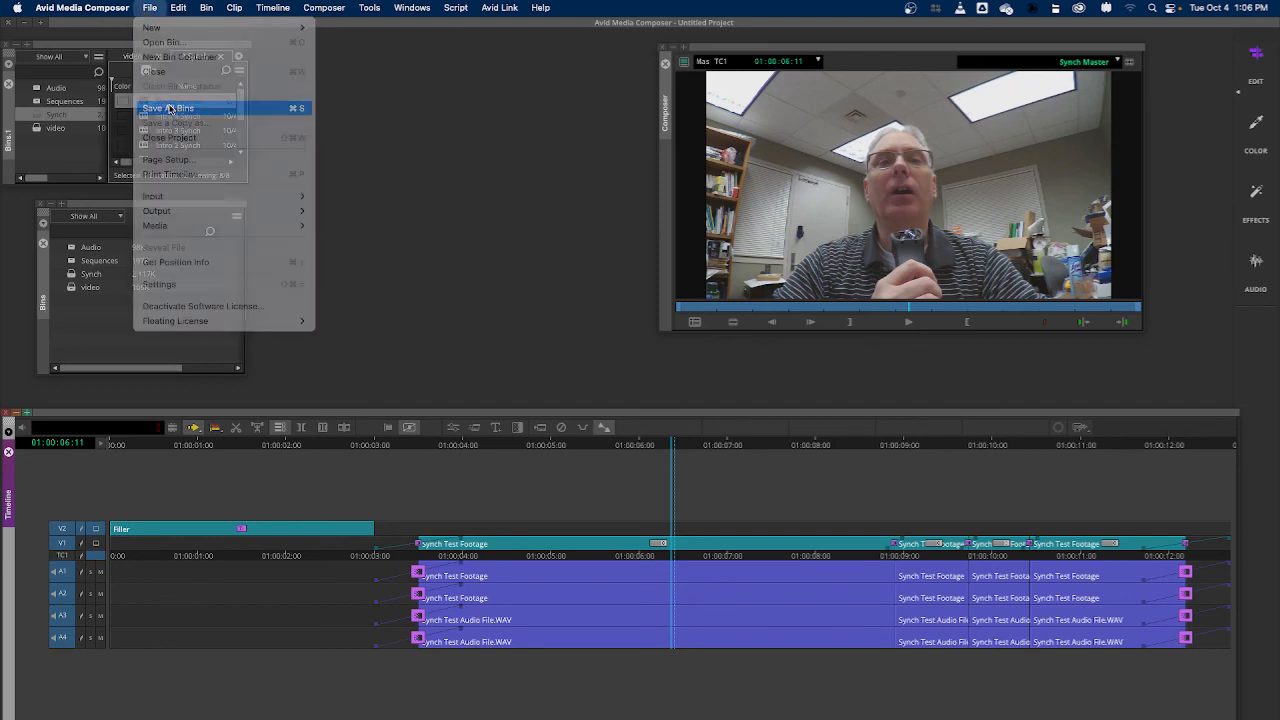